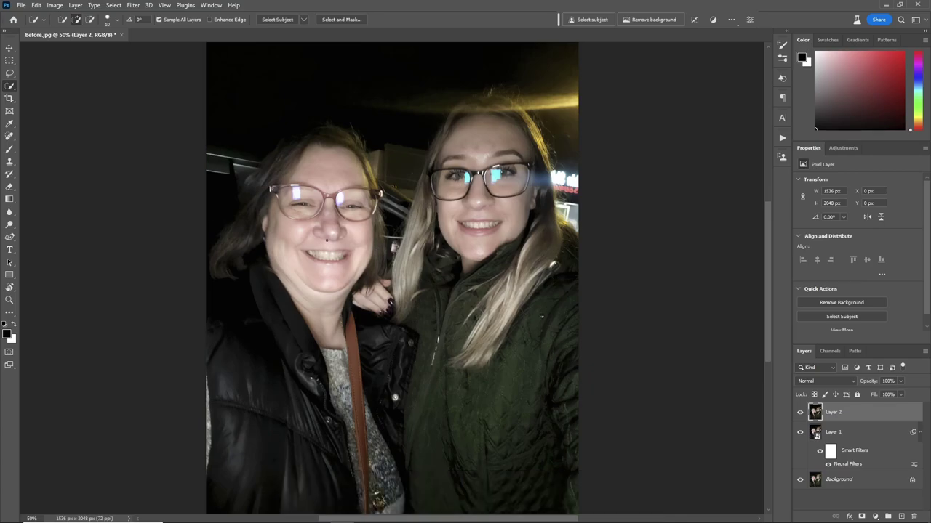
# Quick-select the glare reflections on both of the left woman's lenses.
pyautogui.rightClick(10, 86)
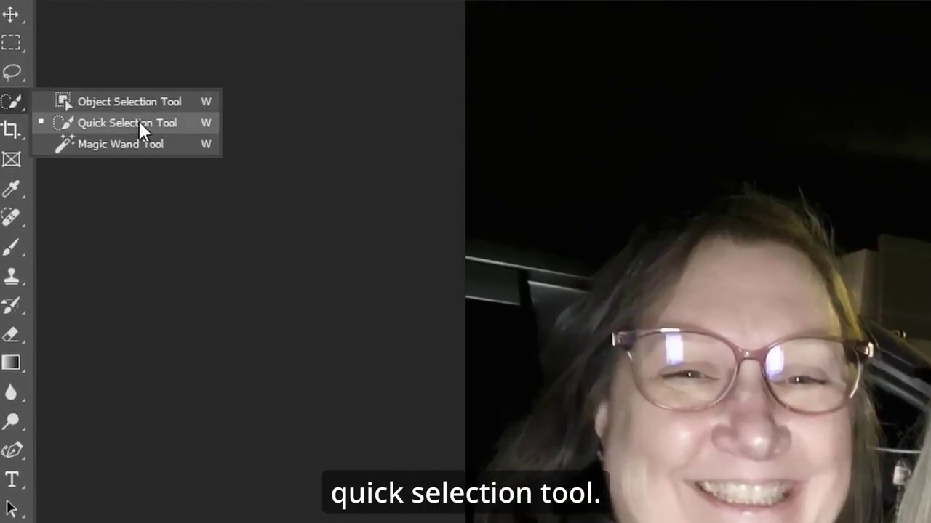
pyautogui.click(141, 123)
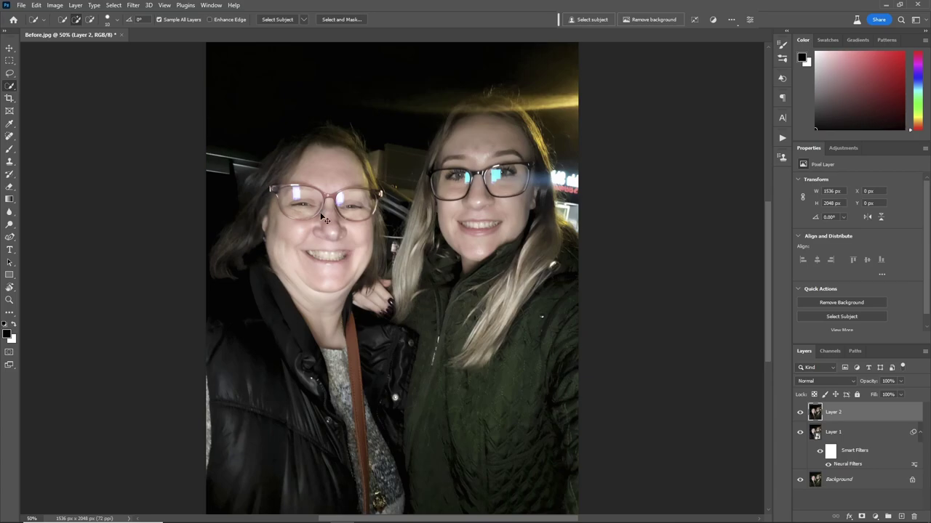
pyautogui.hotkey('ctrl', '+')
pyautogui.hotkey('ctrl', '+')
pyautogui.hotkey('ctrl', '+')
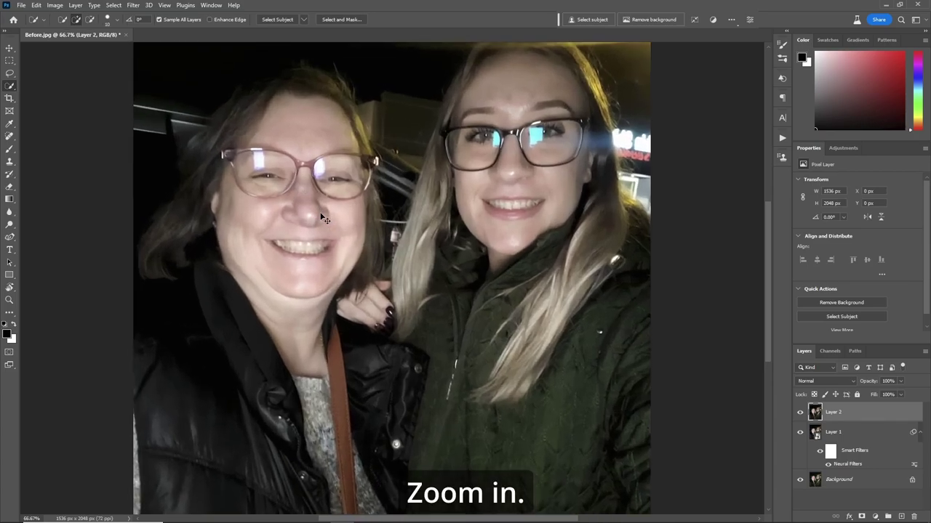
pyautogui.scroll(5, 209, 144)
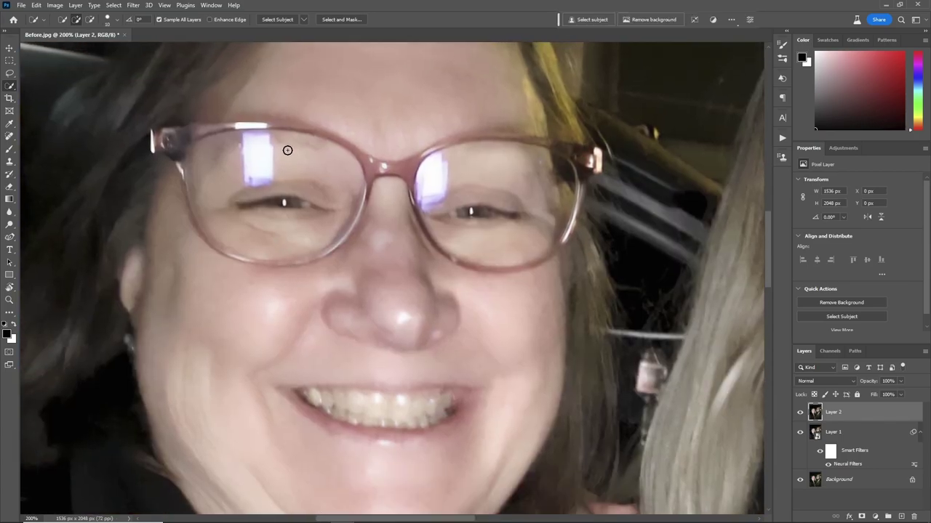
pyautogui.moveTo(258, 168)
pyautogui.mouseDown()
pyautogui.moveTo(256, 158)
pyautogui.moveTo(267, 160)
pyautogui.mouseUp()
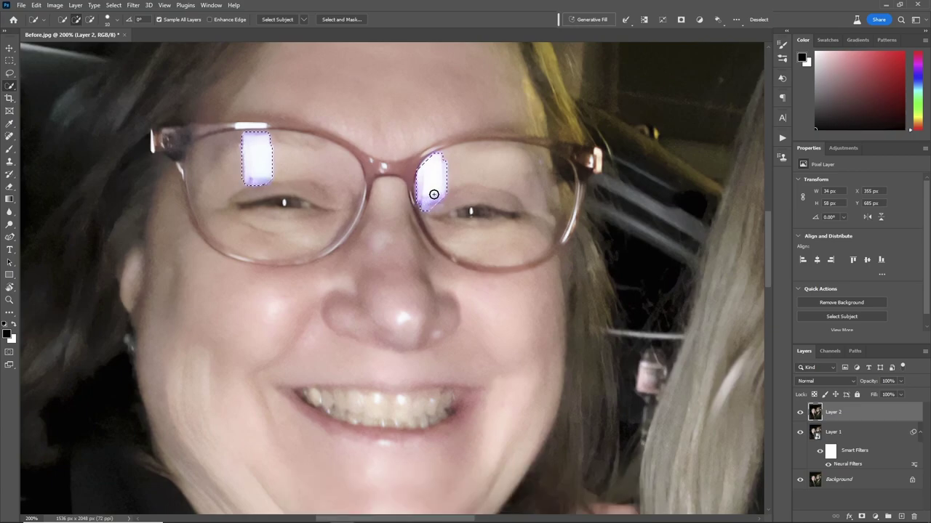
pyautogui.moveTo(432, 193); pyautogui.dragTo(442, 189)
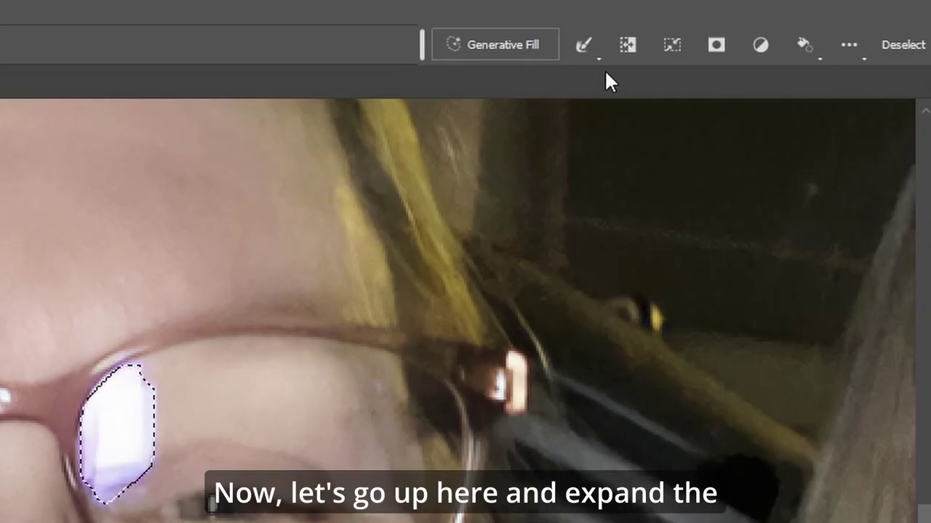
# Expand the selection by 5 px.
pyautogui.click(629, 23)
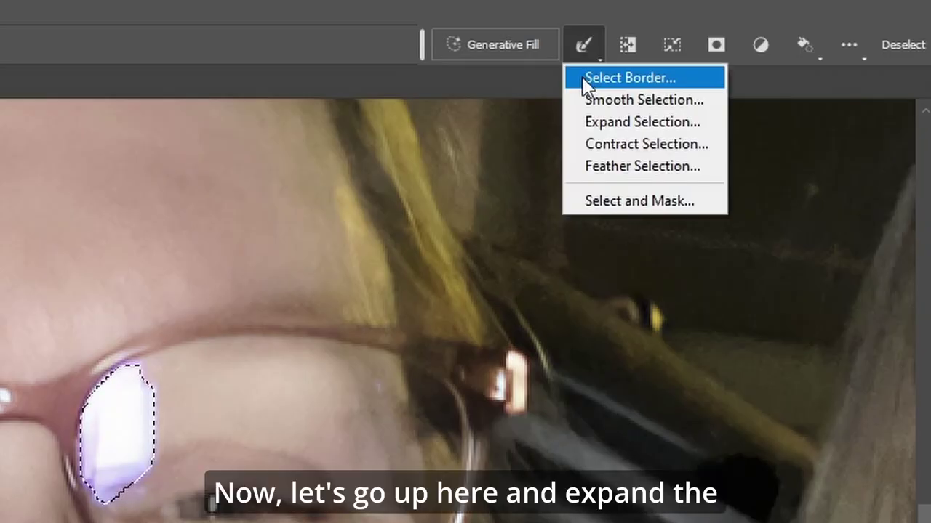
pyautogui.click(647, 122)
pyautogui.write('5')
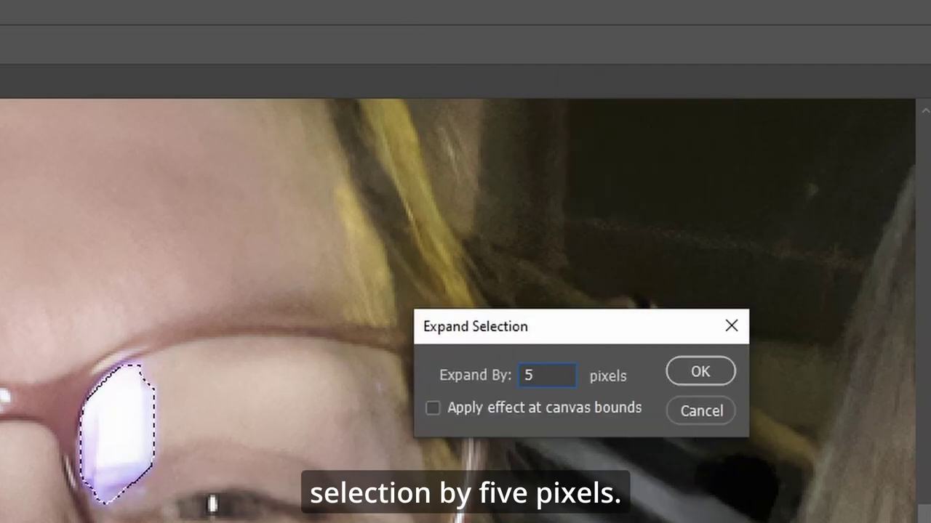
pyautogui.press('Return')
# Generative Fill the selection with the prompt 'remove'.
pyautogui.click(496, 44)
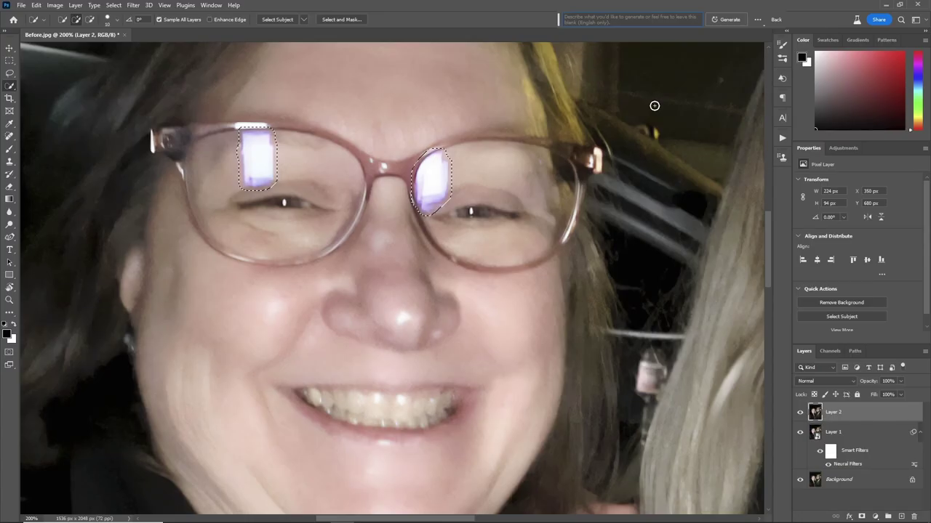
pyautogui.write('remove')
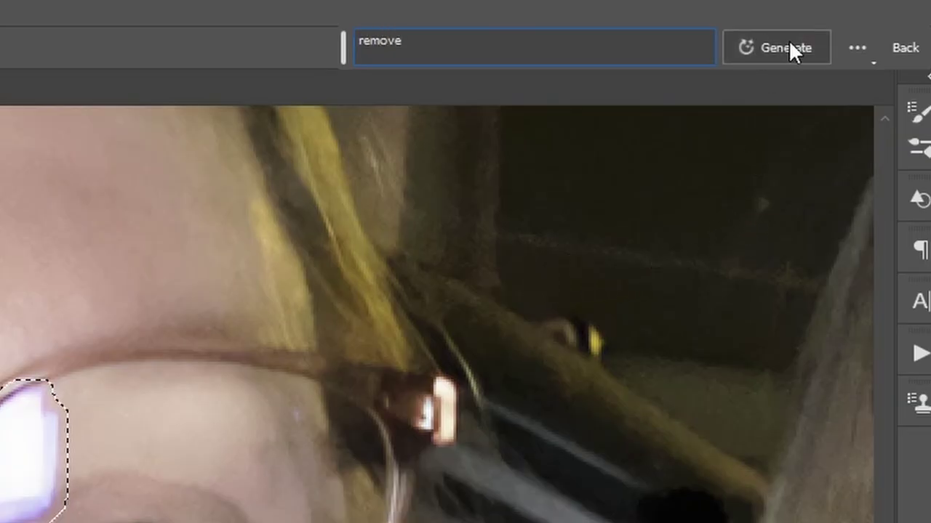
pyautogui.click(775, 46)
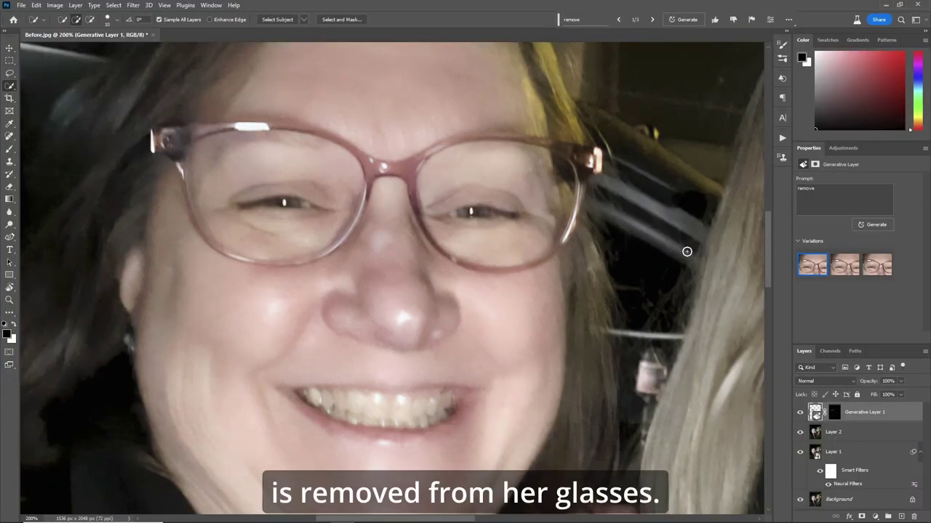
# Quick-select the blue reflections on both of the right woman's lenses.
pyautogui.hscroll(10, 509, 349)
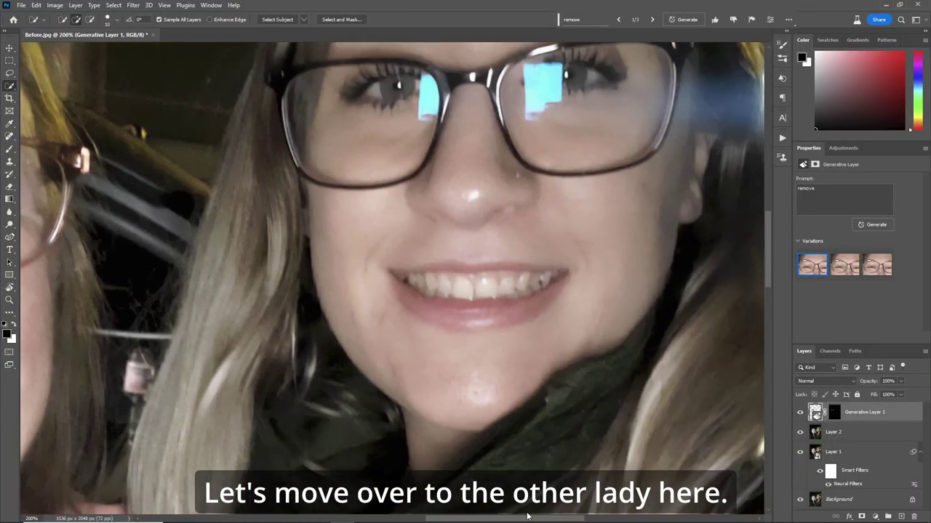
pyautogui.scroll(3, 560, 297)
pyautogui.hscroll(3, 561, 298)
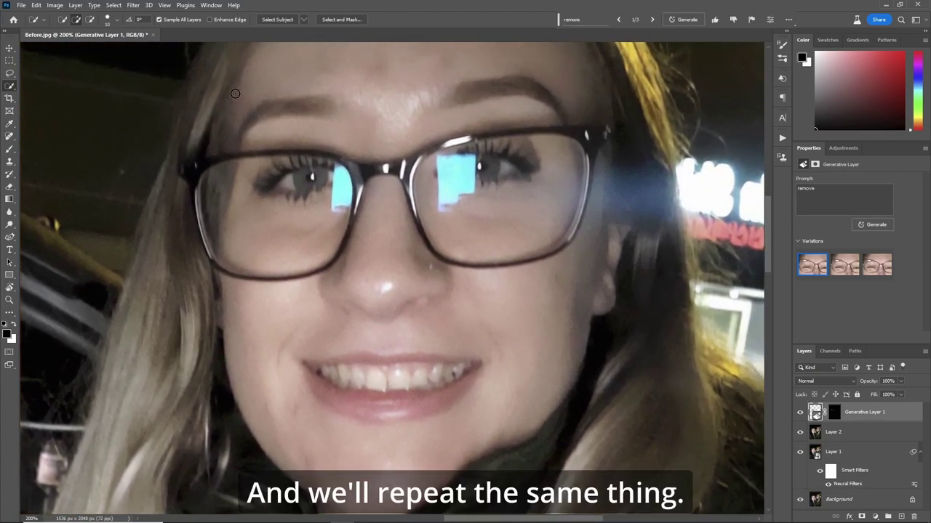
pyautogui.moveTo(339, 188); pyautogui.dragTo(341, 196)
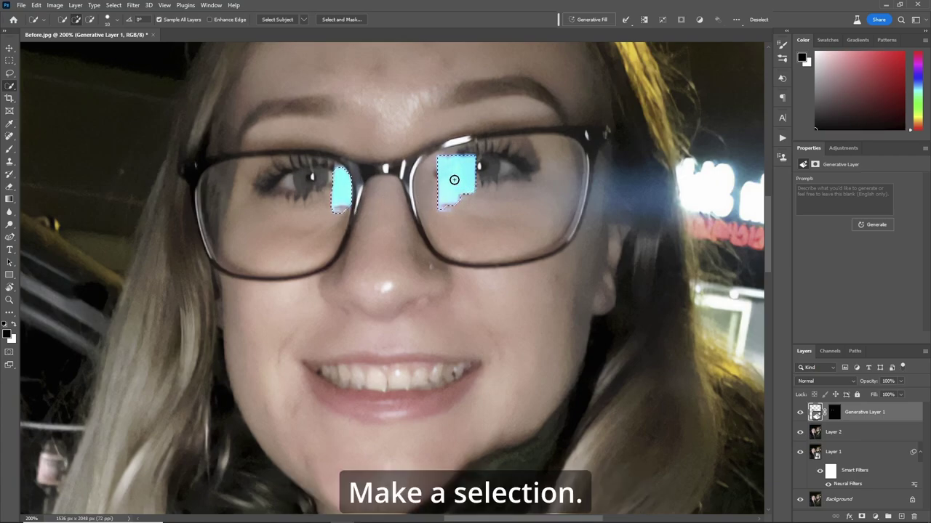
pyautogui.moveTo(458, 180)
pyautogui.mouseDown()
pyautogui.moveTo(478, 171)
pyautogui.moveTo(484, 196)
pyautogui.mouseUp()
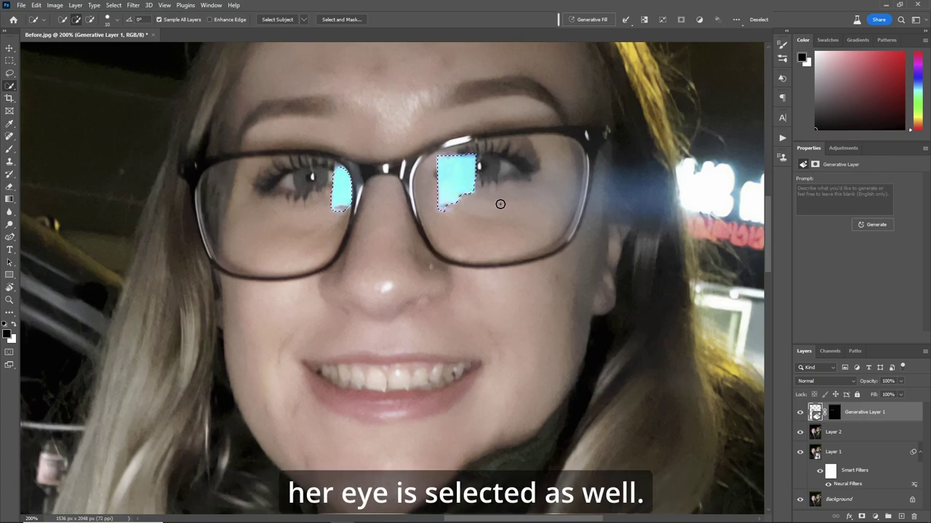
# Expand the selection by 5 px and Generative Fill it with 'remove'.
pyautogui.click(627, 22)
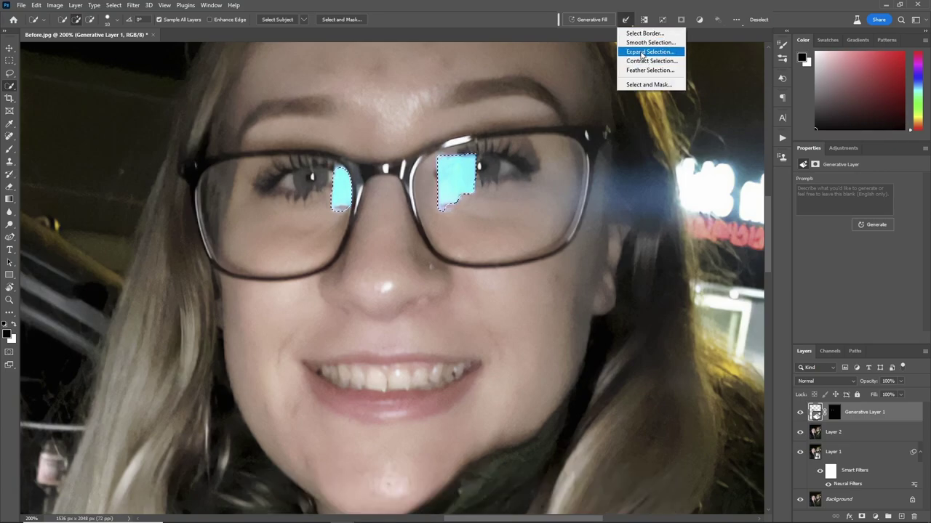
pyautogui.click(641, 53)
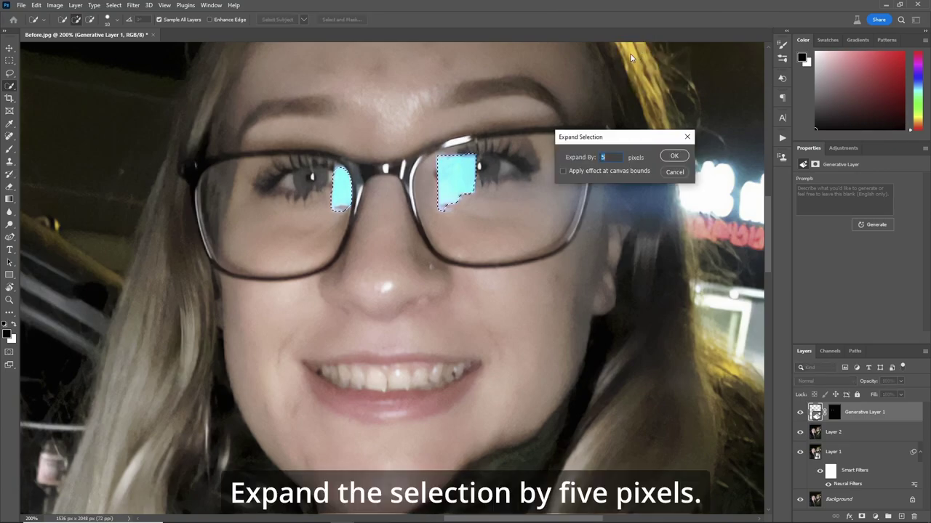
pyautogui.click(674, 157)
pyautogui.write('remove')
pyautogui.press('Return')
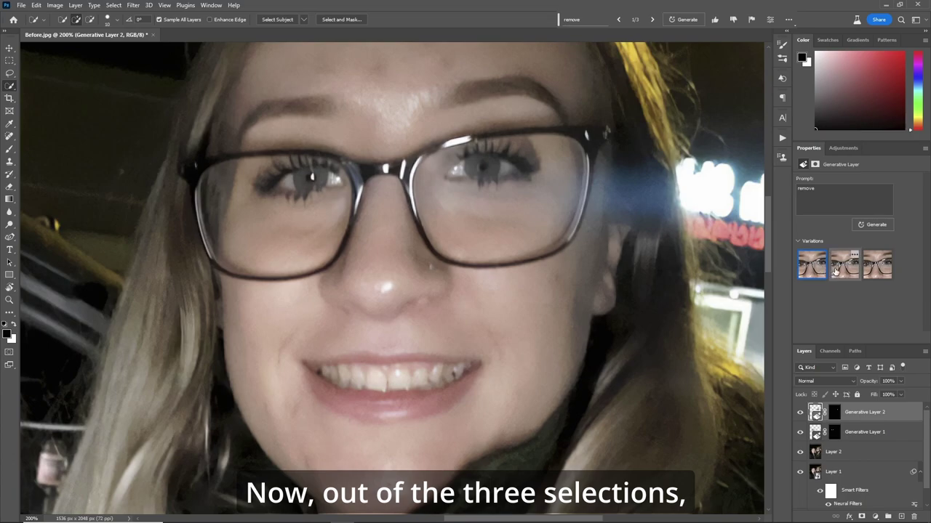
# Compare the three variations, keep the first, and fit the photo on screen.
pyautogui.click(845, 268)
pyautogui.click(875, 269)
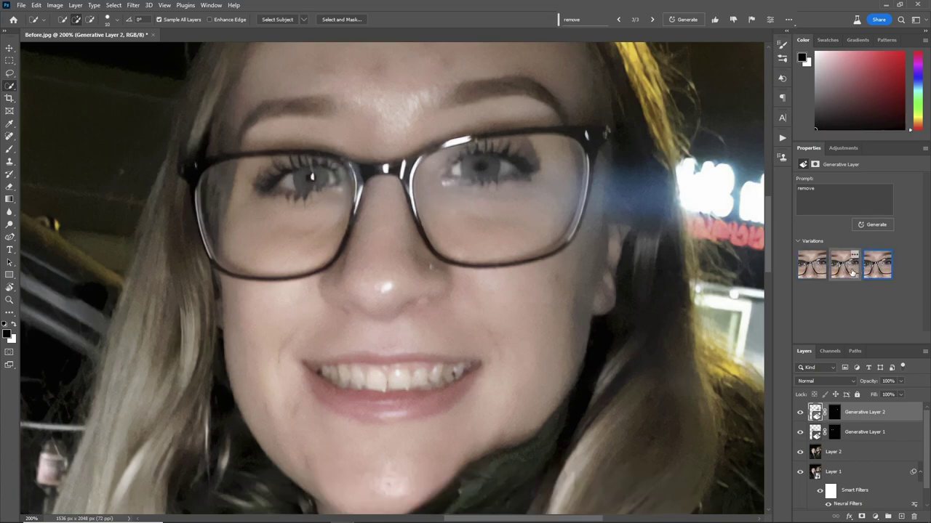
pyautogui.click(813, 266)
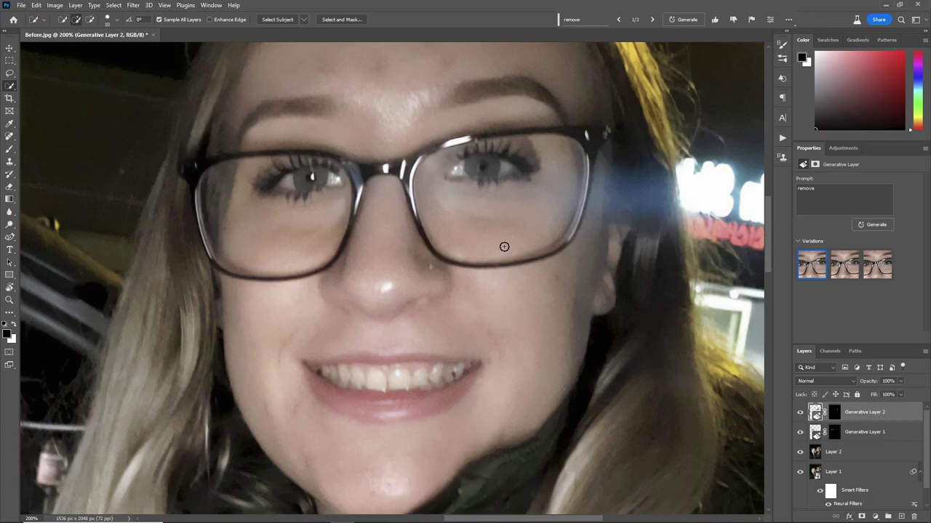
pyautogui.hotkey('ctrl', '0')
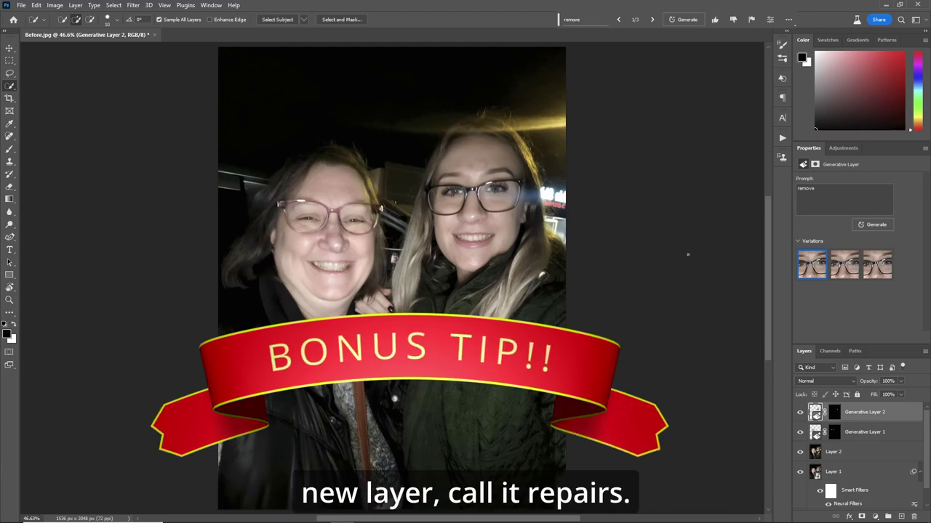
# Create a new empty layer named 'Repairs'.
pyautogui.hotkey('ctrl', 'shift', 'n')
pyautogui.write('Repairs')
pyautogui.press('Return')
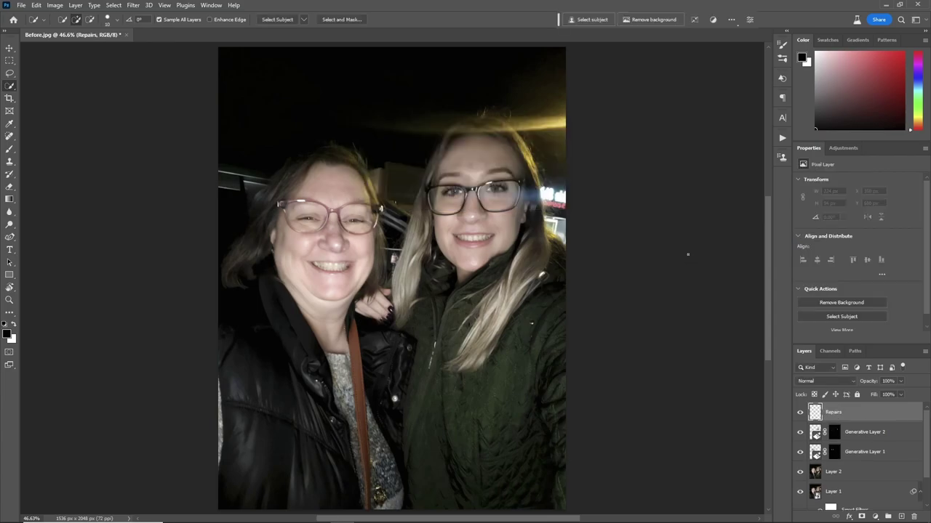
# Using the Remove tool sampling all layers, erase the glare on the left woman's top rim.
pyautogui.hotkey('ctrl', '+')
pyautogui.hotkey('ctrl', '+')
pyautogui.hotkey('ctrl', '+')
pyautogui.hotkey('ctrl', '+')
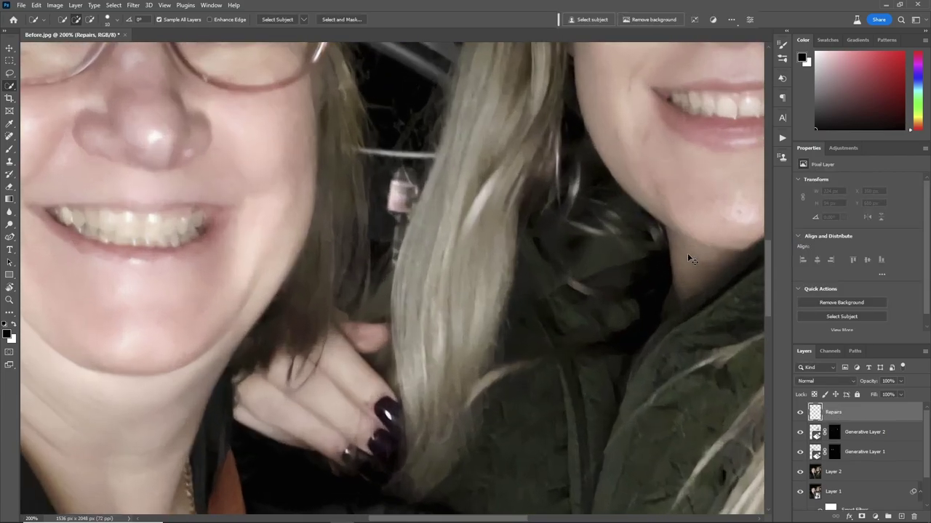
pyautogui.moveTo(214, 183)
pyautogui.mouseDown()
pyautogui.moveTo(395, 415)
pyautogui.moveTo(436, 438)
pyautogui.mouseUp()
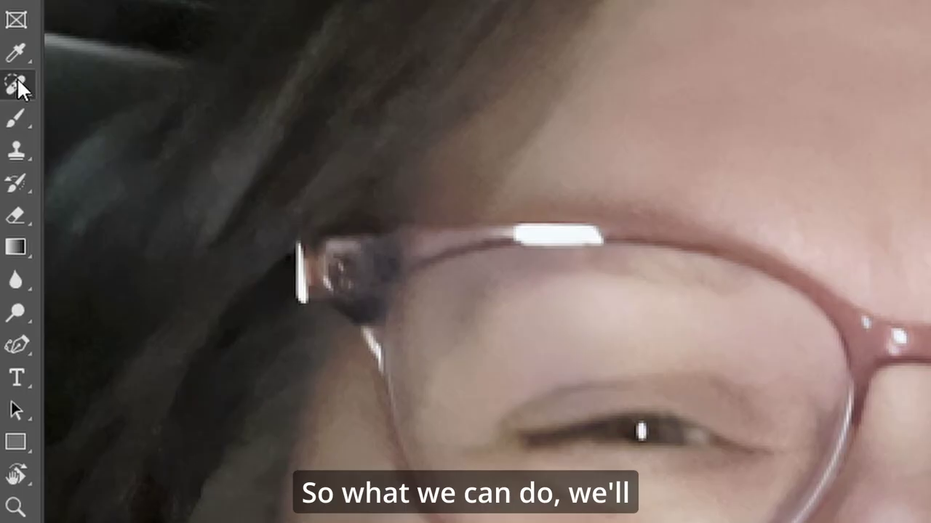
pyautogui.rightClick(12, 138)
pyautogui.click(49, 145)
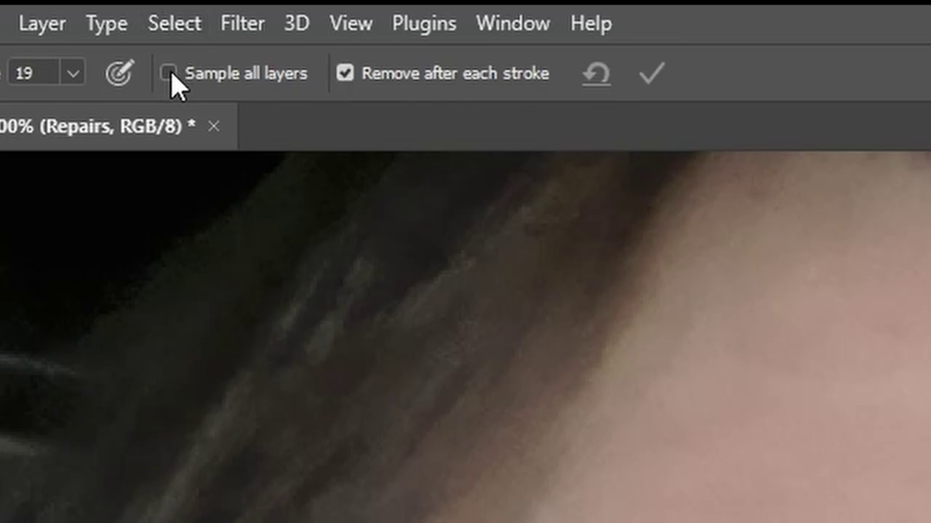
pyautogui.click(113, 20)
pyautogui.click(164, 20)
pyautogui.moveTo(243, 194); pyautogui.dragTo(197, 193)
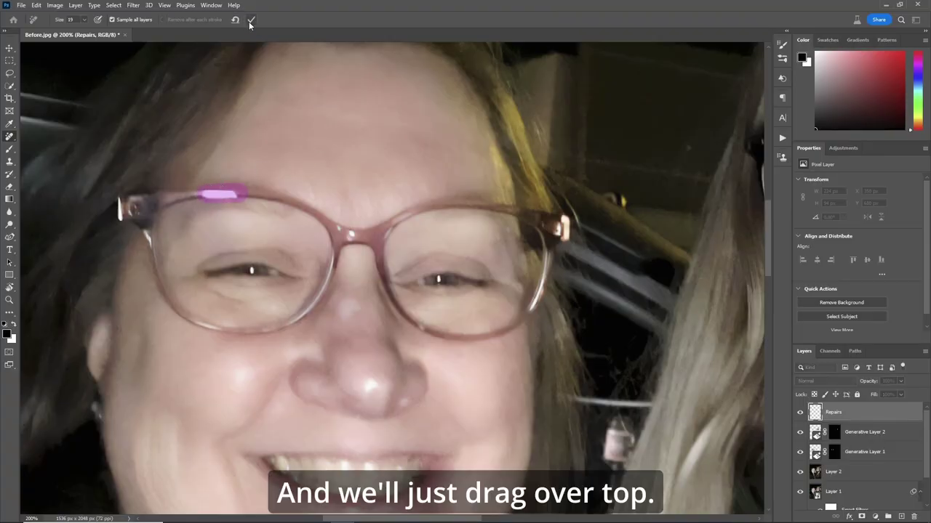
pyautogui.press('Return')
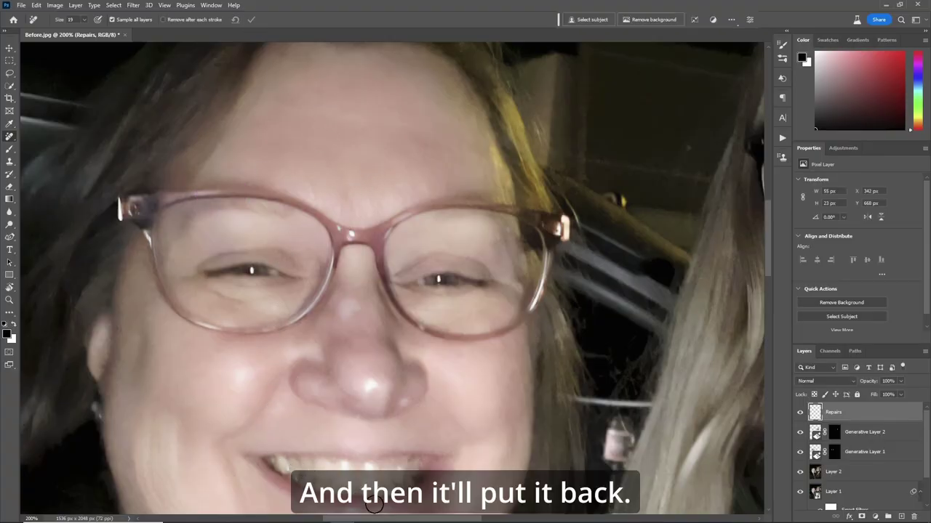
# Repair the second woman's broken glasses rim with the Remove tool.
pyautogui.moveTo(390, 520); pyautogui.dragTo(512, 517)
pyautogui.moveTo(472, 115); pyautogui.dragTo(442, 121)
pyautogui.click(250, 21)
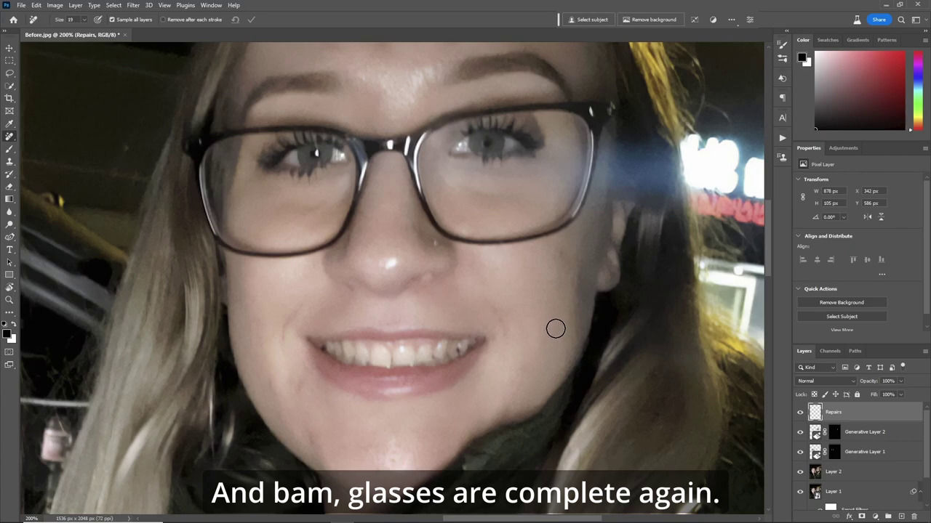
pyautogui.hotkey('ctrl', '+')
# Paint a Quick Mask over the first woman's glasses, refine it with white, and convert it to a selection.
pyautogui.hotkey('ctrl', '0')
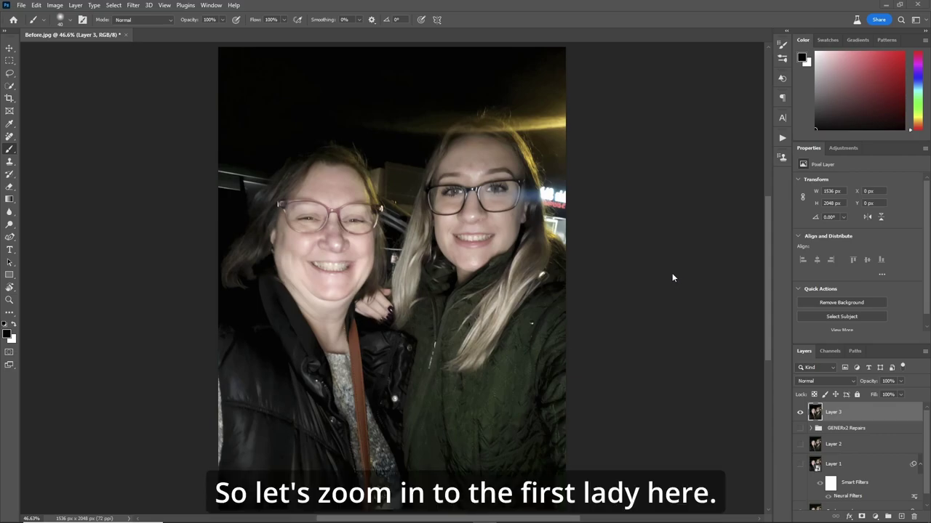
pyautogui.scroll(4, 322, 311)
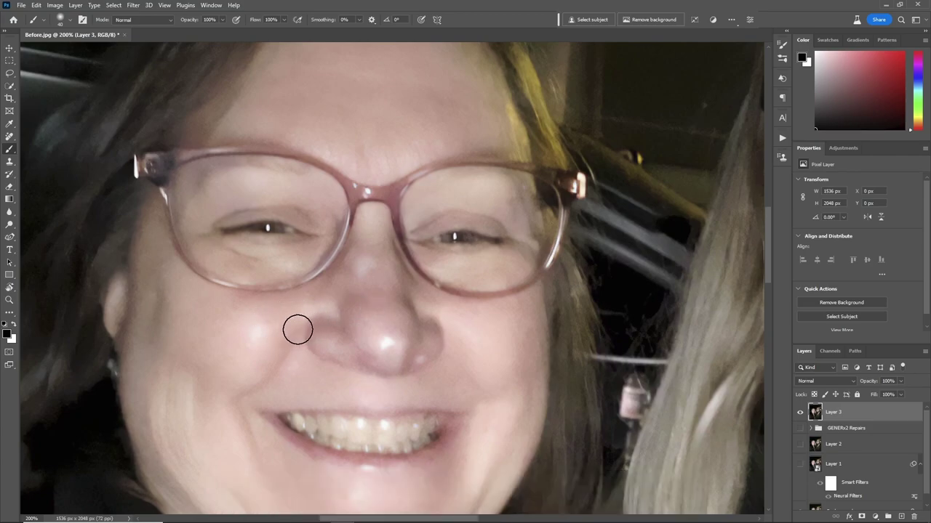
pyautogui.press('q')
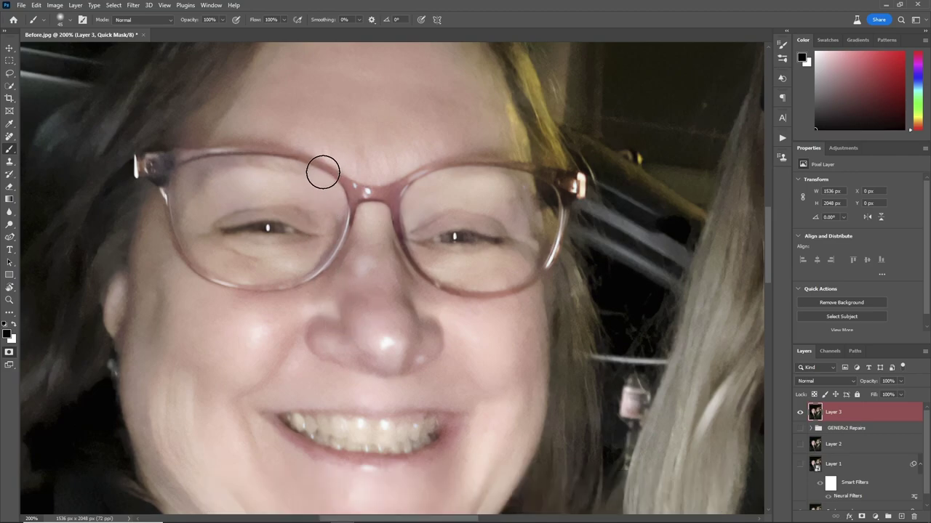
pyautogui.moveTo(332, 172)
pyautogui.mouseDown()
pyautogui.moveTo(268, 153)
pyautogui.moveTo(182, 156)
pyautogui.moveTo(143, 168)
pyautogui.moveTo(182, 243)
pyautogui.moveTo(208, 271)
pyautogui.moveTo(247, 284)
pyautogui.moveTo(311, 280)
pyautogui.moveTo(353, 213)
pyautogui.moveTo(493, 160)
pyautogui.moveTo(574, 178)
pyautogui.moveTo(577, 193)
pyautogui.moveTo(546, 253)
pyautogui.moveTo(465, 289)
pyautogui.moveTo(416, 265)
pyautogui.moveTo(403, 209)
pyautogui.mouseUp()
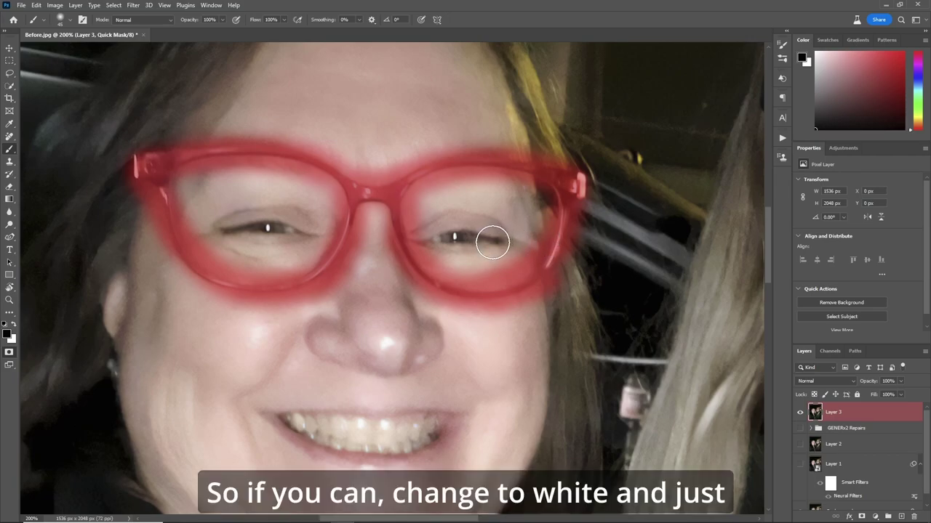
pyautogui.press('x')
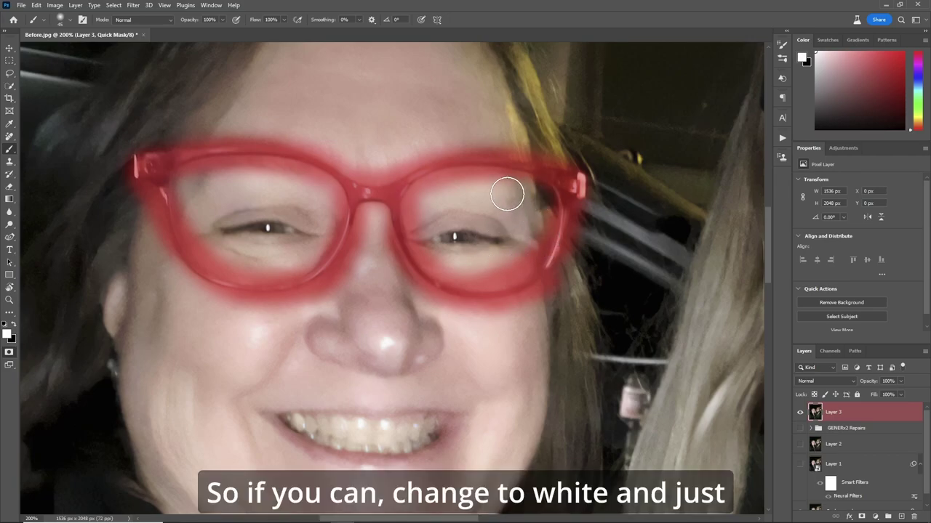
pyautogui.moveTo(438, 203)
pyautogui.mouseDown()
pyautogui.moveTo(434, 243)
pyautogui.moveTo(454, 256)
pyautogui.moveTo(521, 253)
pyautogui.mouseUp()
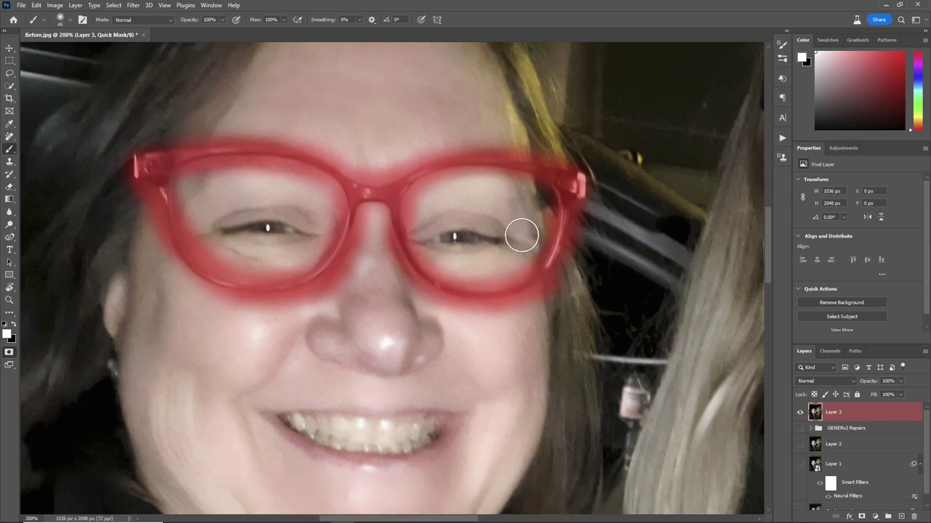
pyautogui.moveTo(280, 249)
pyautogui.mouseDown()
pyautogui.moveTo(250, 257)
pyautogui.moveTo(212, 245)
pyautogui.moveTo(204, 204)
pyautogui.moveTo(232, 185)
pyautogui.moveTo(303, 194)
pyautogui.moveTo(284, 208)
pyautogui.moveTo(208, 218)
pyautogui.moveTo(248, 259)
pyautogui.mouseUp()
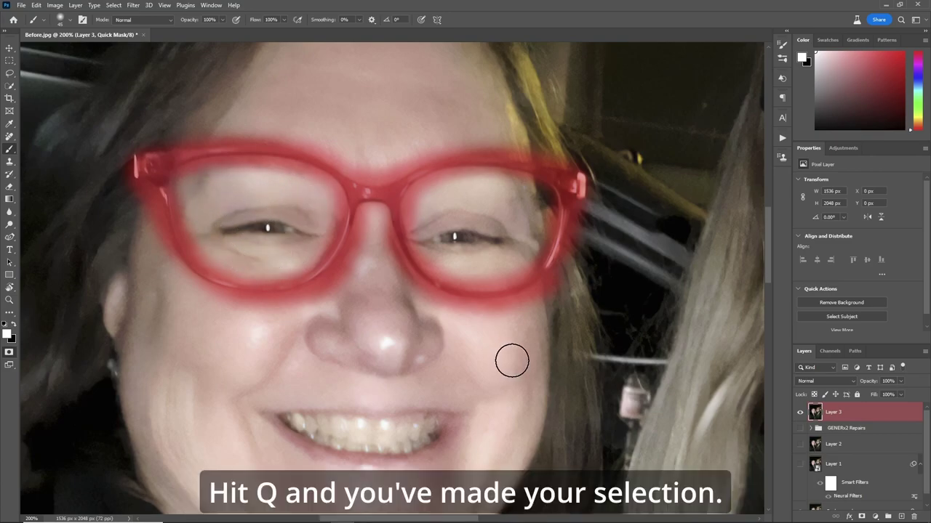
pyautogui.press('q')
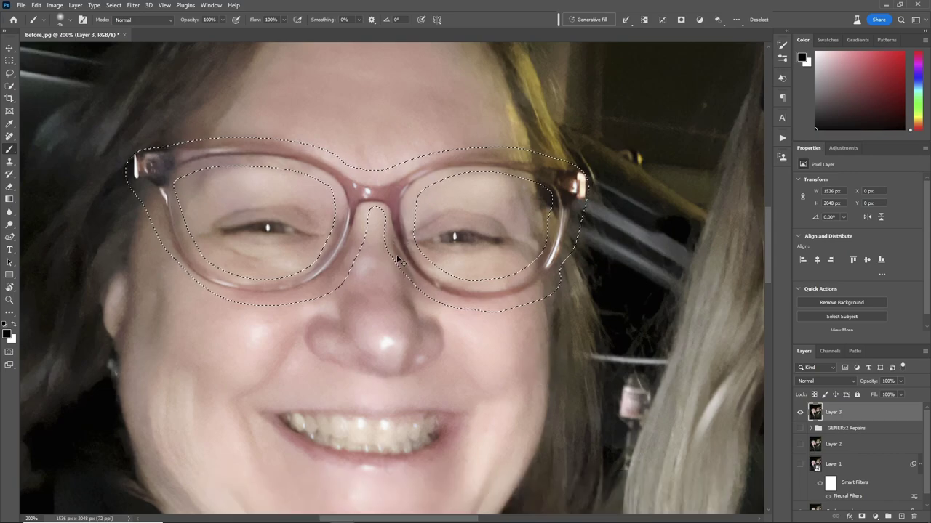
# Invert the selection to the glasses and Generative Fill it with 'remove'.
pyautogui.hotkey('ctrl', 'shift', 'i')
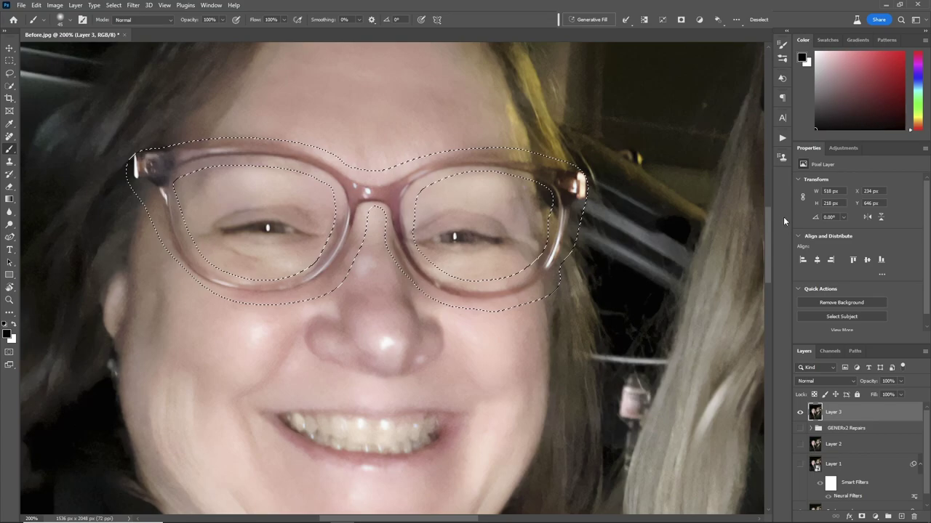
pyautogui.click(587, 20)
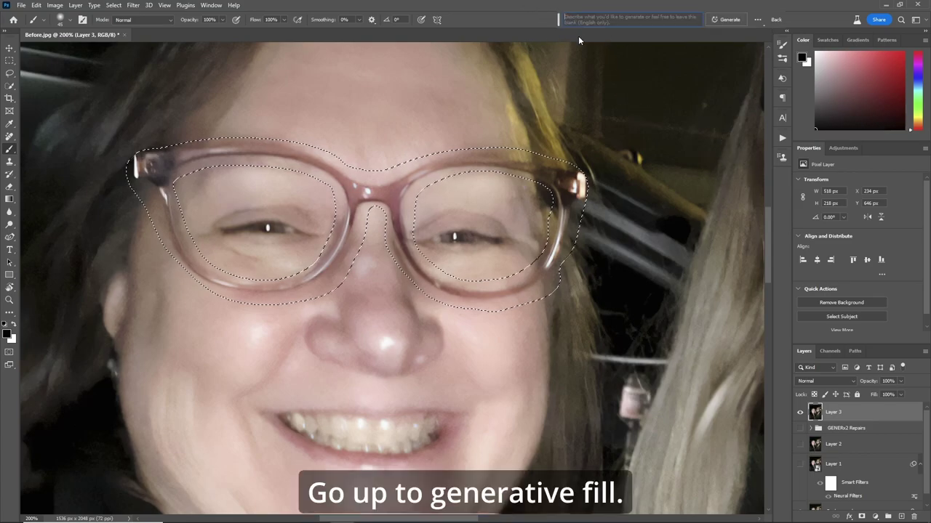
pyautogui.write('remove')
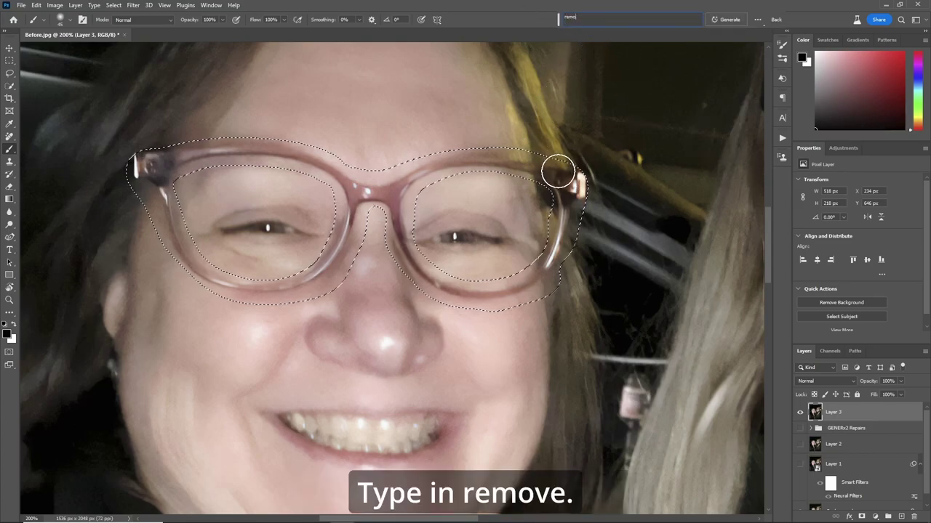
pyautogui.click(729, 20)
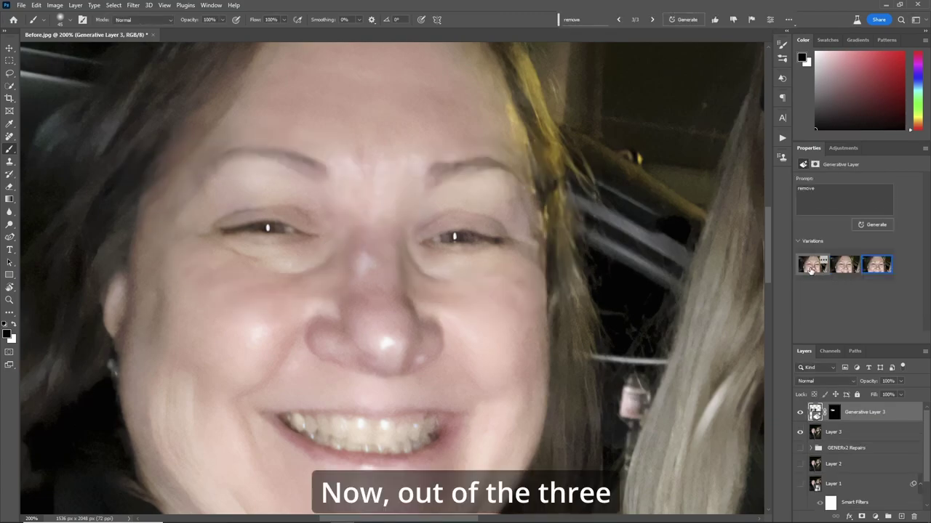
# Compare the variations, keep the third, and target the generative layer's mask.
pyautogui.click(811, 267)
pyautogui.click(846, 268)
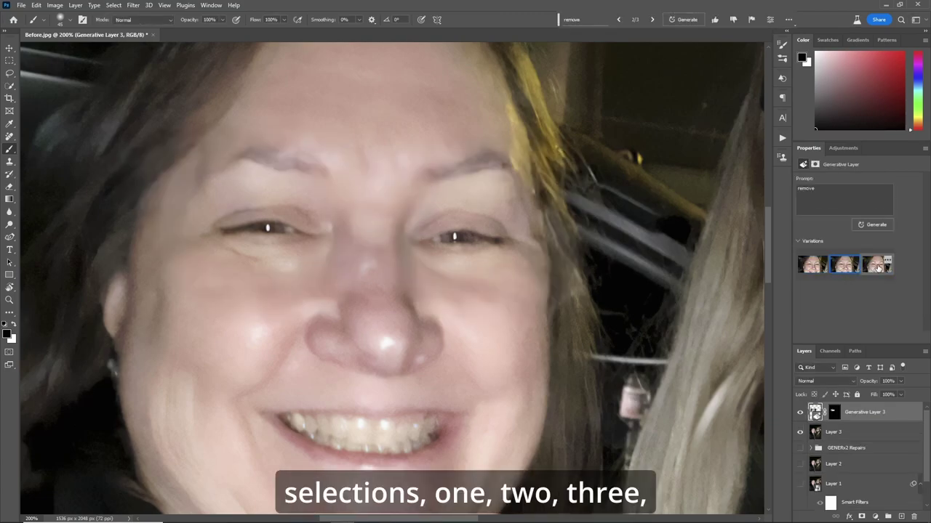
pyautogui.click(876, 266)
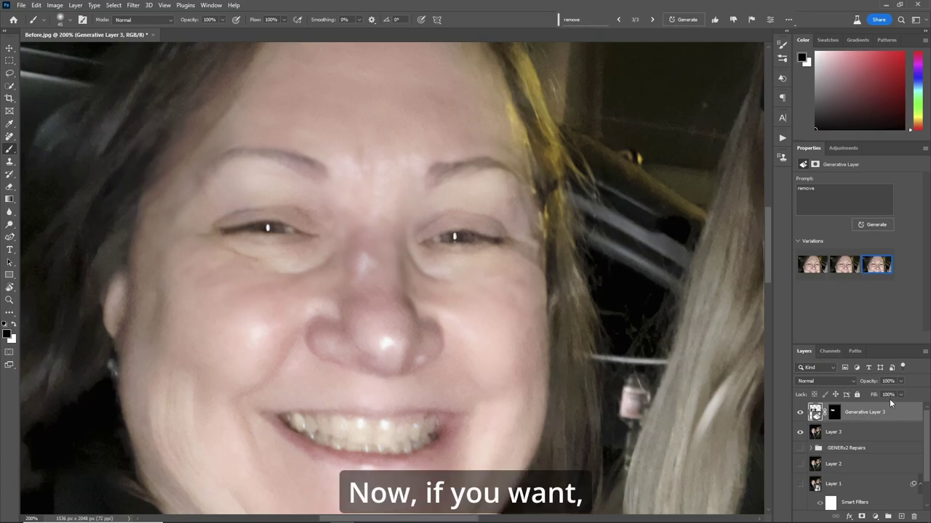
pyautogui.click(835, 413)
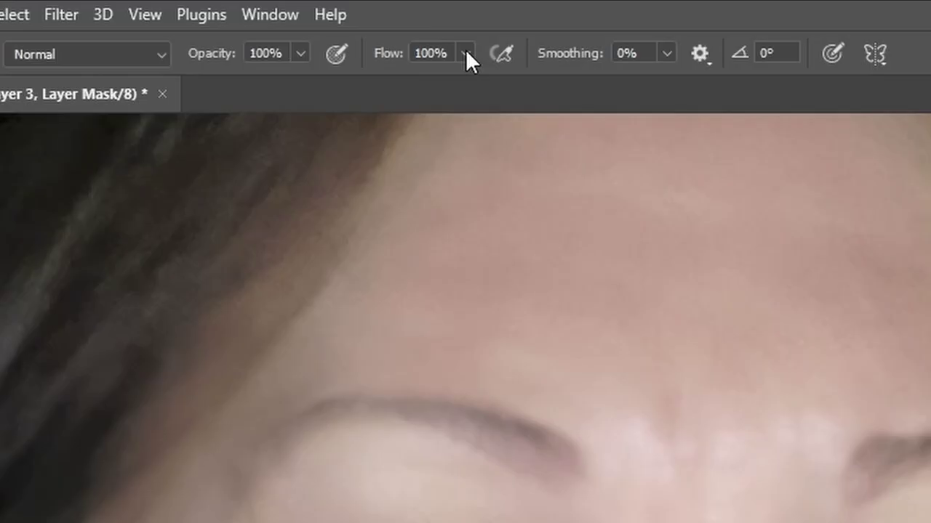
# Set the brush flow to 10% and scroll right to the second woman's face.
pyautogui.click(271, 19)
pyautogui.write('10')
pyautogui.press('Return')
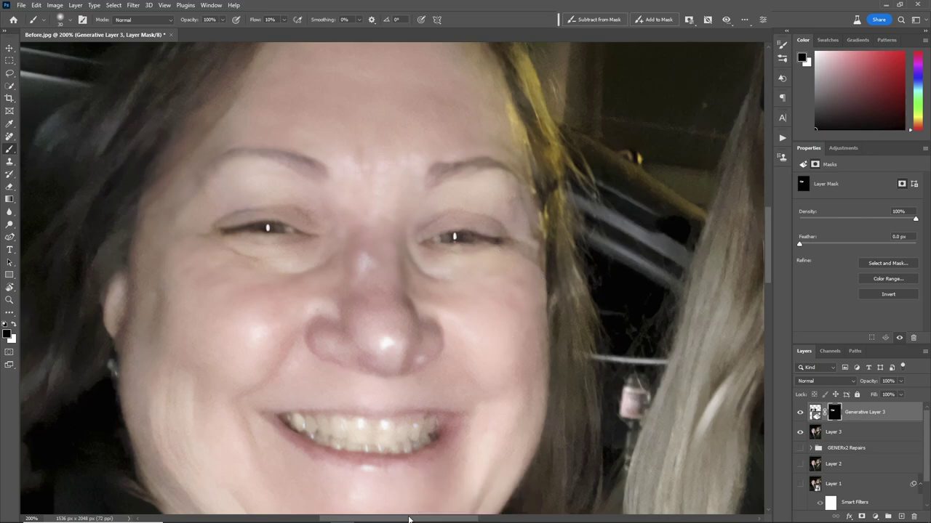
pyautogui.moveTo(403, 521); pyautogui.dragTo(522, 516)
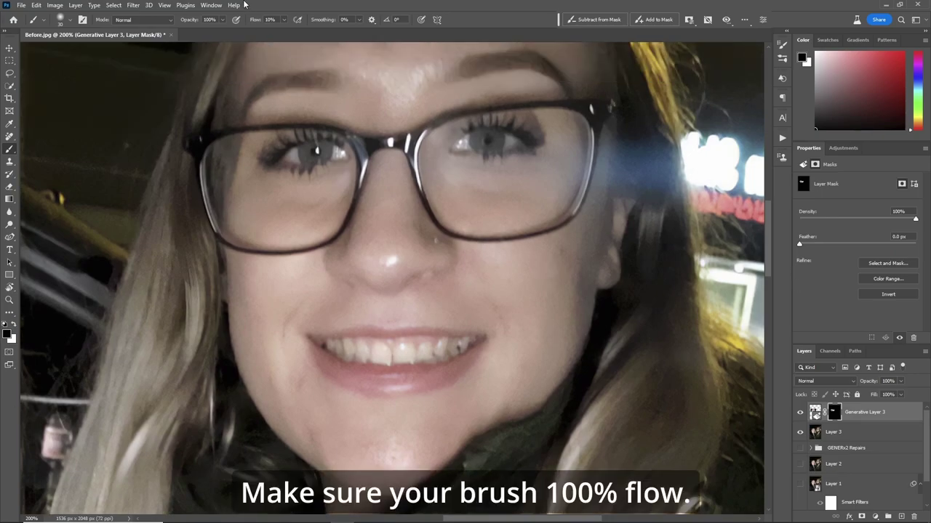
# Quick Mask the second woman's glasses frames with a larger brush, refine with white, and convert to a selection.
pyautogui.press('q')
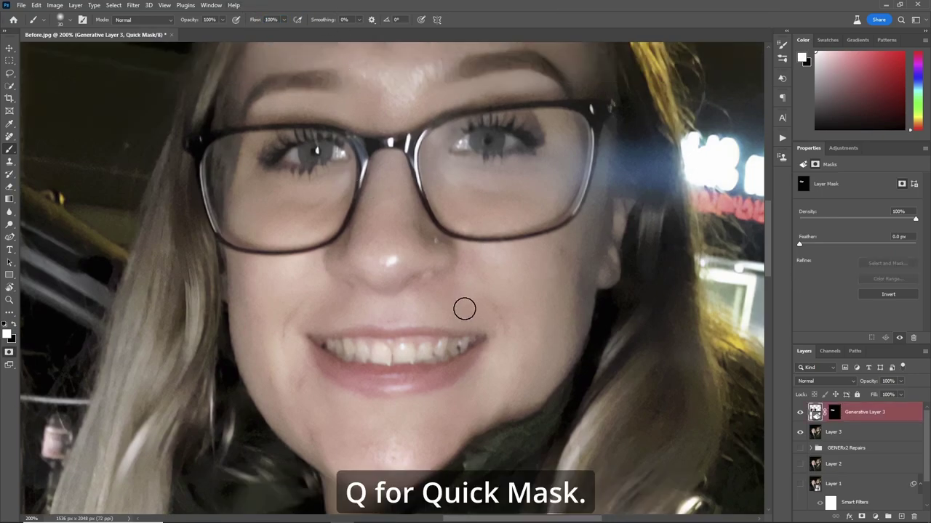
pyautogui.press(']')
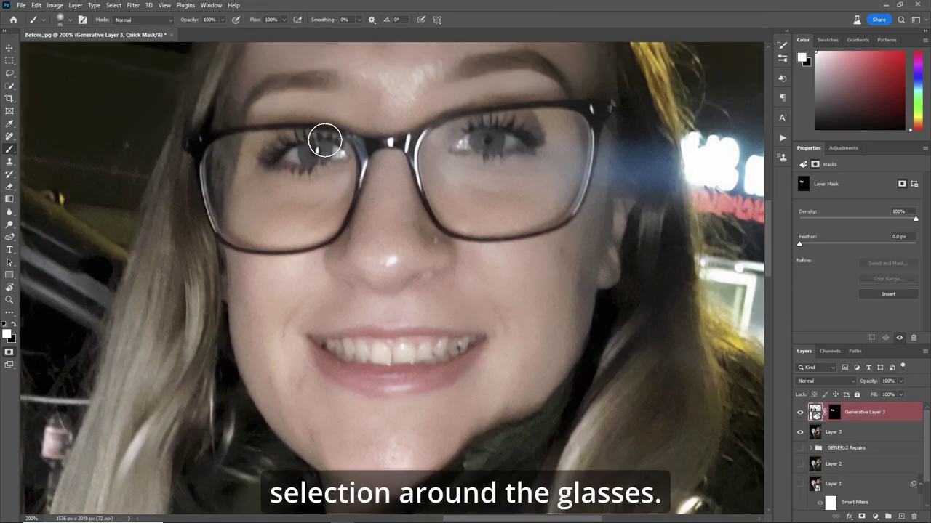
pyautogui.press('x')
pyautogui.moveTo(335, 126)
pyautogui.mouseDown()
pyautogui.moveTo(182, 147)
pyautogui.moveTo(224, 237)
pyautogui.moveTo(270, 247)
pyautogui.moveTo(313, 240)
pyautogui.moveTo(354, 131)
pyautogui.moveTo(584, 194)
pyautogui.moveTo(446, 112)
pyautogui.moveTo(396, 120)
pyautogui.mouseUp()
pyautogui.press('q')
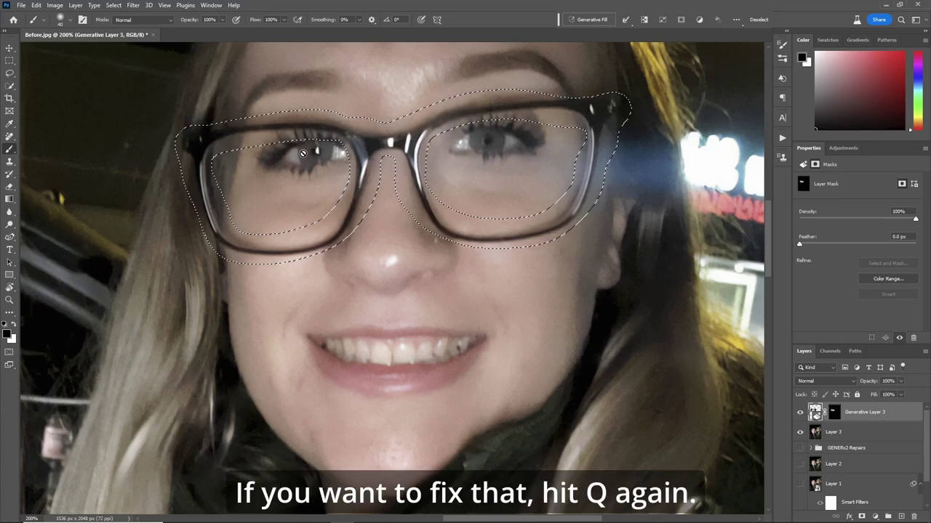
pyautogui.hotkey('ctrl', 'd')
pyautogui.press('q')
pyautogui.press('x')
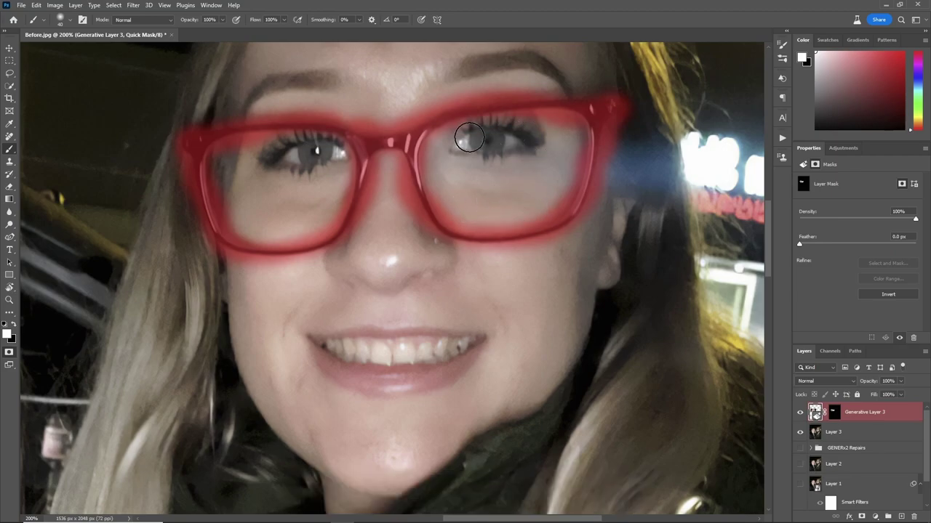
pyautogui.press('q')
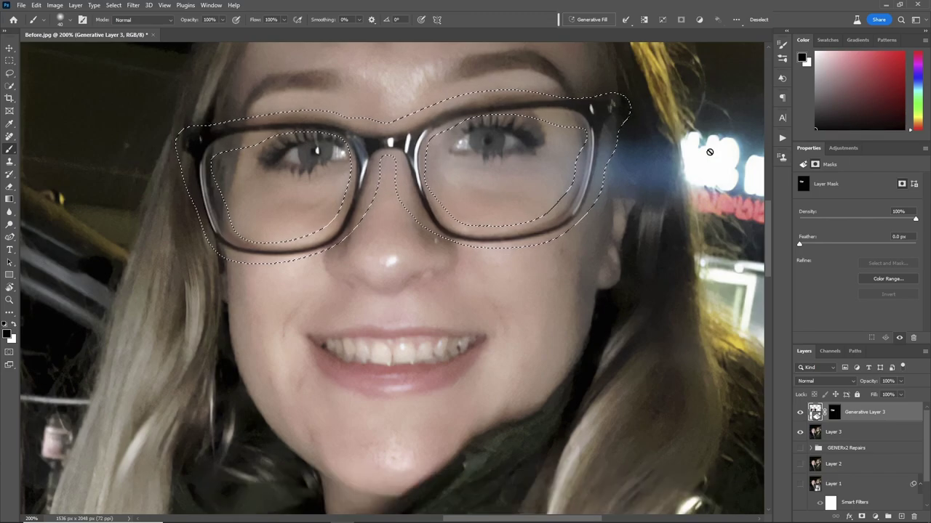
# Generative Fill the glasses selection with 'remove' and compare the three variations.
pyautogui.click(587, 19)
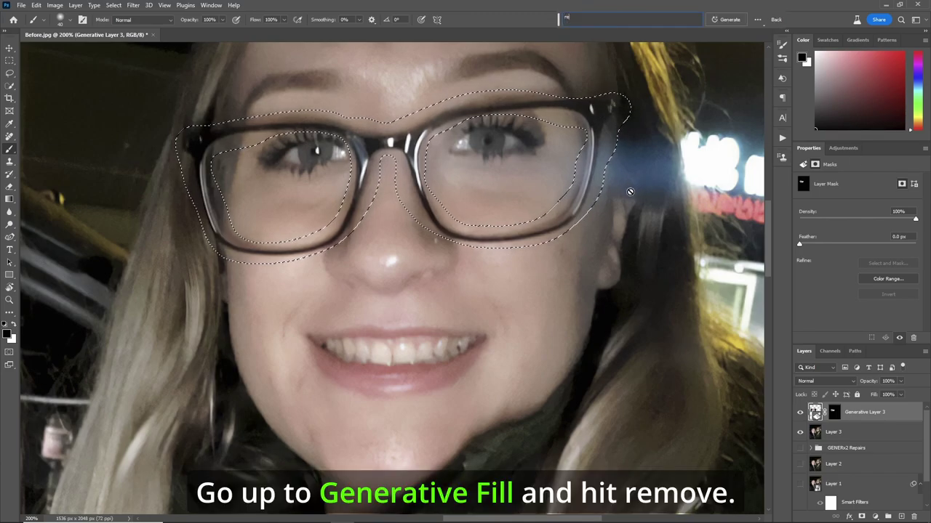
pyautogui.write('remove')
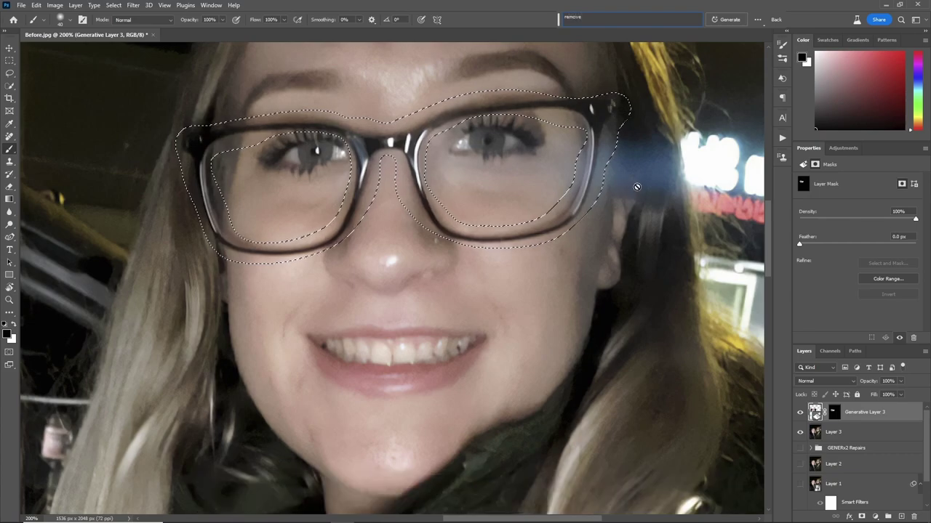
pyautogui.press('Return')
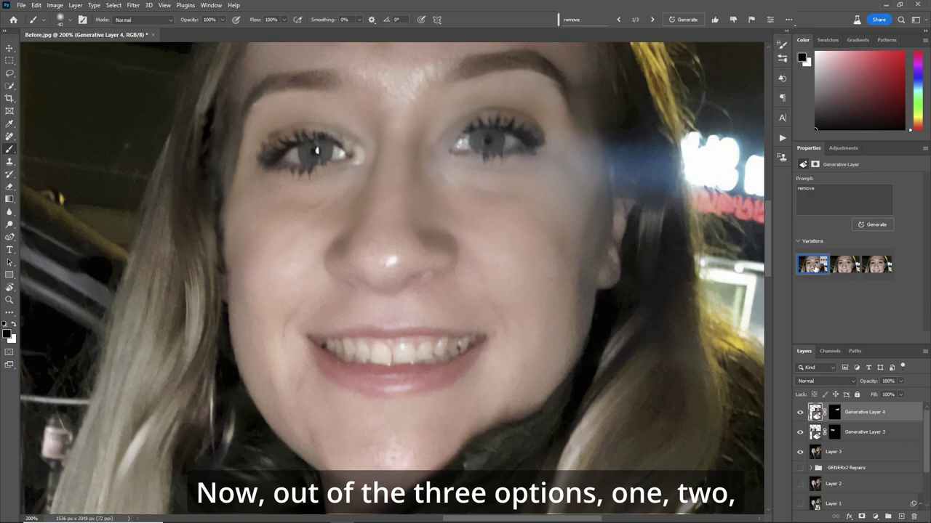
pyautogui.click(844, 266)
pyautogui.click(876, 268)
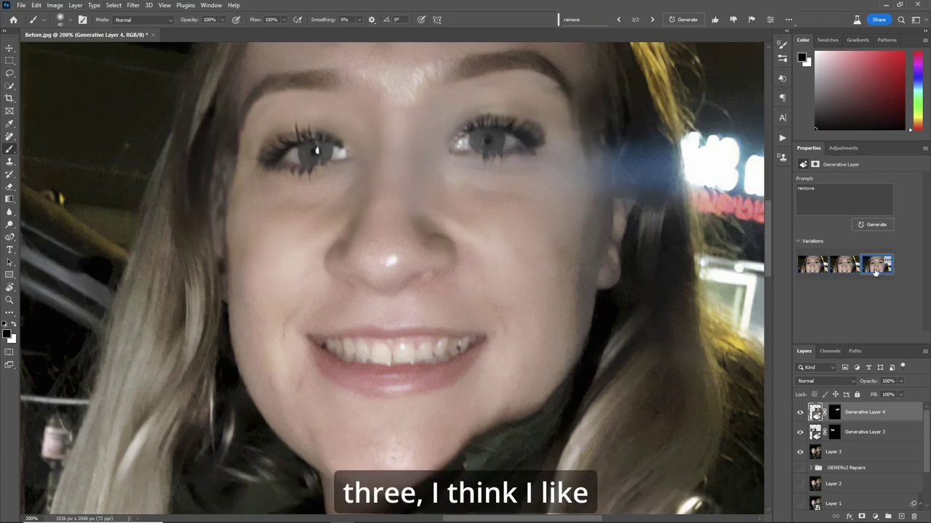
pyautogui.click(812, 264)
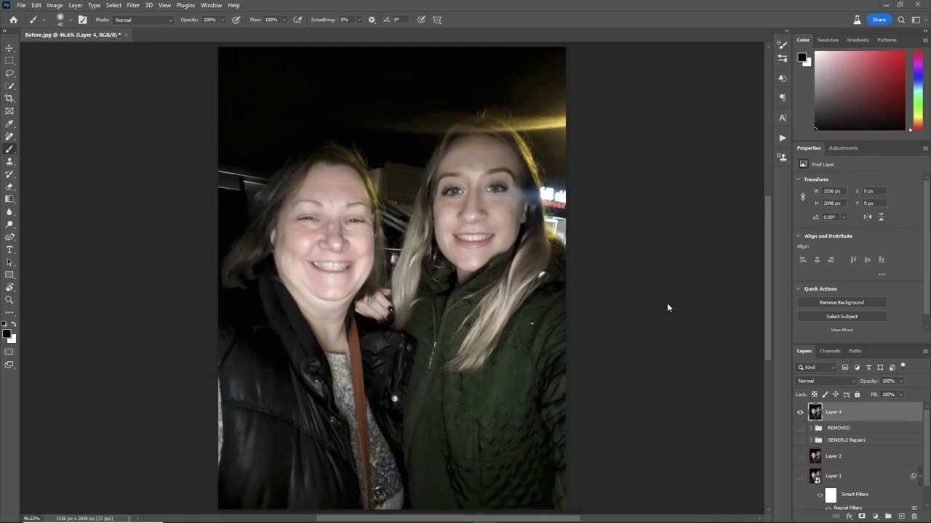
# Quick Mask the left woman's eyes and brows with an enlarged brush and convert it to a selection.
pyautogui.scroll(5, 304, 211)
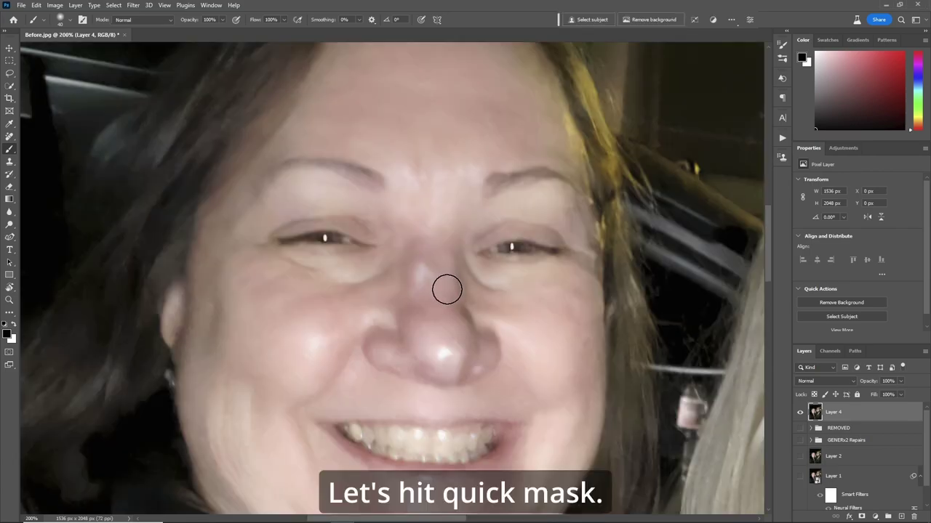
pyautogui.press('q')
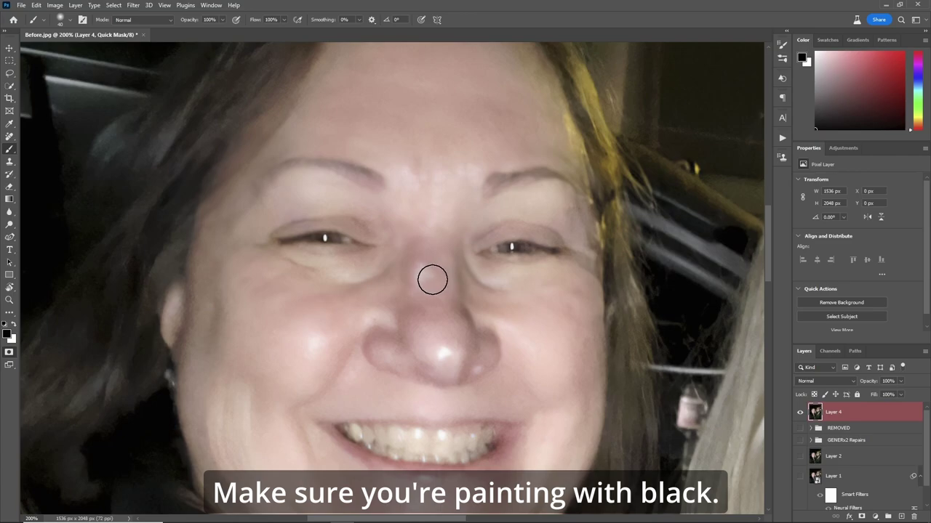
pyautogui.press(']')
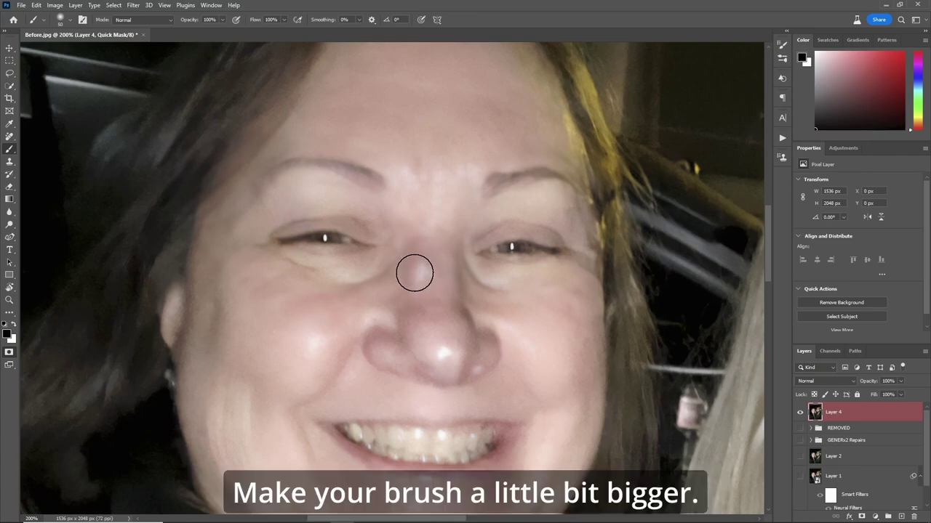
pyautogui.press(']')
pyautogui.click(364, 194)
pyautogui.moveTo(364, 194)
pyautogui.mouseDown()
pyautogui.moveTo(329, 180)
pyautogui.moveTo(288, 181)
pyautogui.moveTo(239, 226)
pyautogui.moveTo(194, 235)
pyautogui.moveTo(356, 279)
pyautogui.moveTo(504, 190)
pyautogui.moveTo(557, 184)
pyautogui.moveTo(585, 210)
pyautogui.moveTo(585, 245)
pyautogui.moveTo(609, 255)
pyautogui.moveTo(586, 281)
pyautogui.moveTo(529, 297)
pyautogui.moveTo(477, 280)
pyautogui.moveTo(433, 224)
pyautogui.moveTo(368, 186)
pyautogui.moveTo(298, 187)
pyautogui.moveTo(281, 226)
pyautogui.moveTo(379, 233)
pyautogui.moveTo(298, 241)
pyautogui.moveTo(375, 228)
pyautogui.moveTo(389, 239)
pyautogui.moveTo(368, 237)
pyautogui.moveTo(542, 240)
pyautogui.moveTo(494, 233)
pyautogui.moveTo(505, 259)
pyautogui.moveTo(550, 257)
pyautogui.moveTo(521, 257)
pyautogui.moveTo(547, 221)
pyautogui.mouseUp()
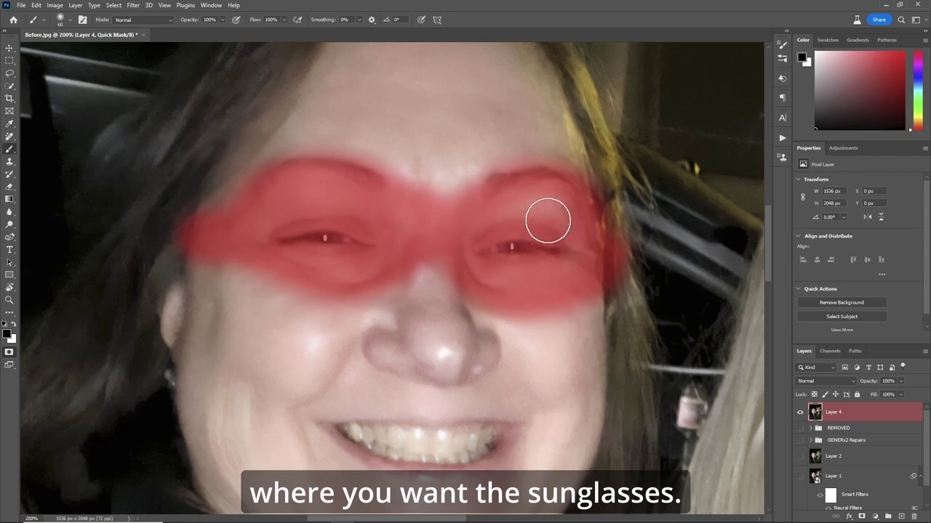
pyautogui.press('q')
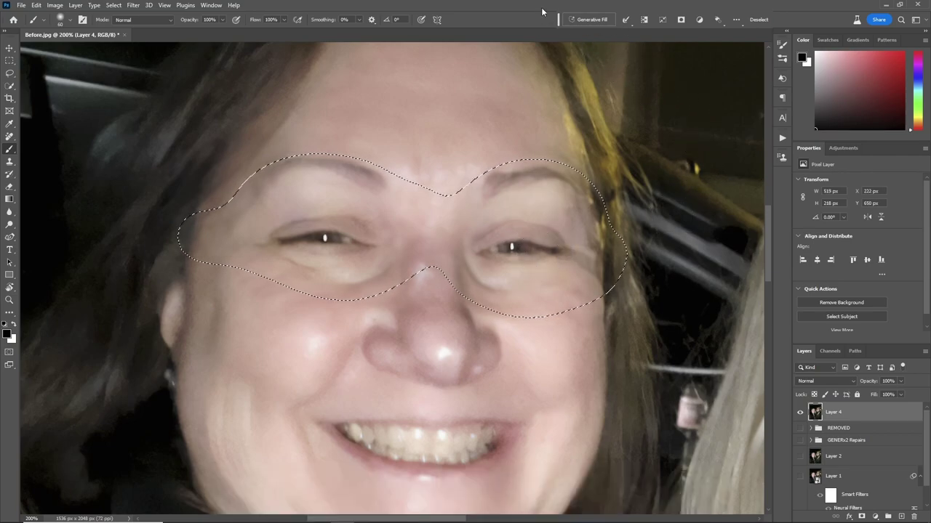
# Generative Fill 'create sunglasses', preview variations two and three, then fit the photo on screen.
pyautogui.click(589, 20)
pyautogui.write('create su')
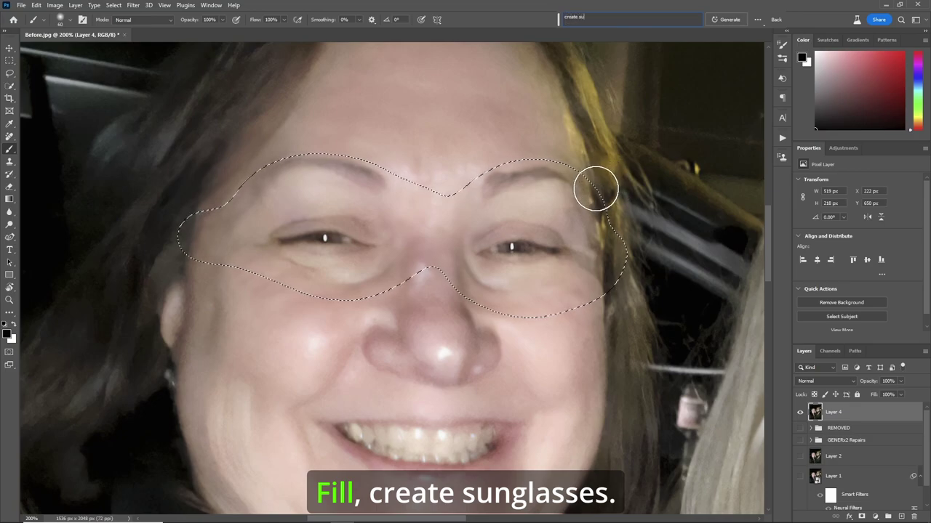
pyautogui.write('nglasses')
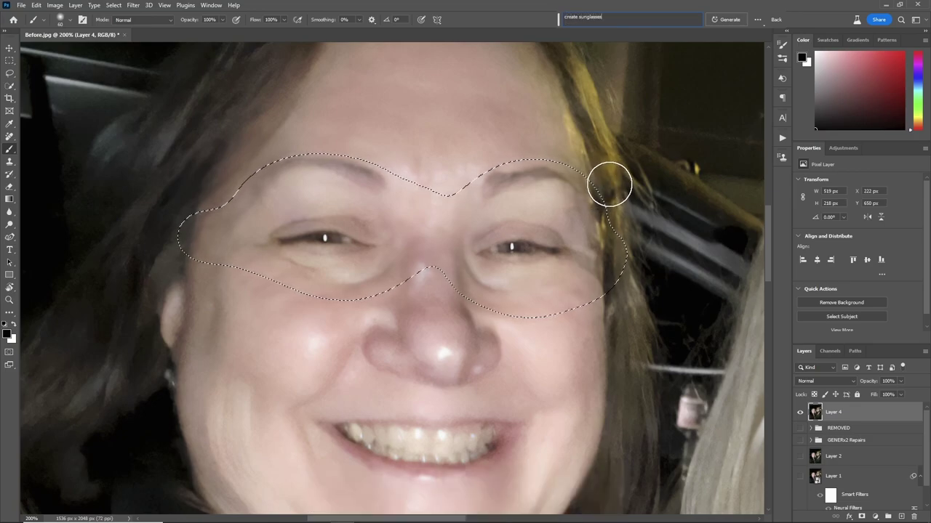
pyautogui.press('Return')
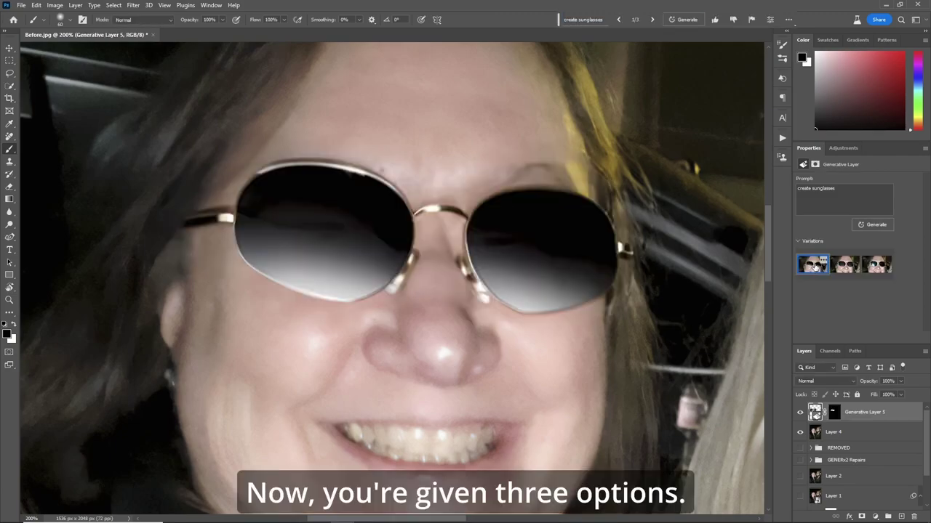
pyautogui.click(844, 264)
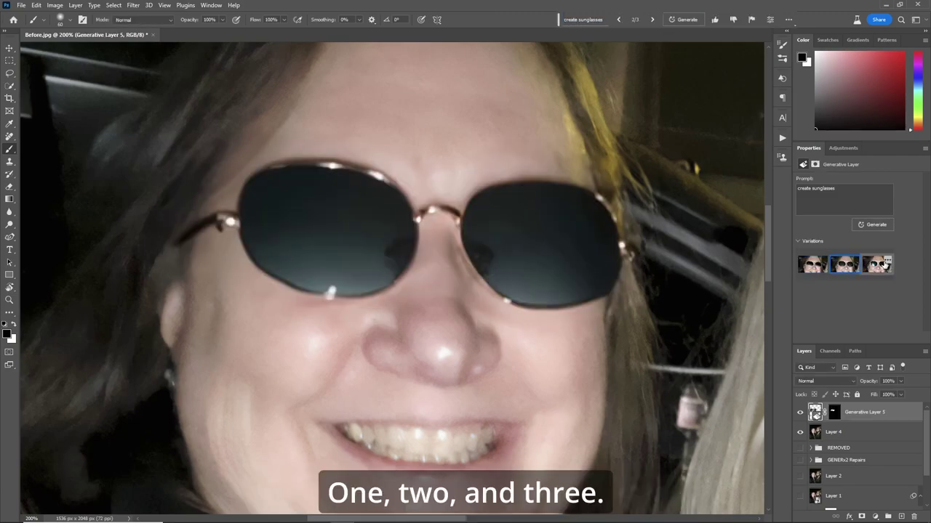
pyautogui.click(876, 267)
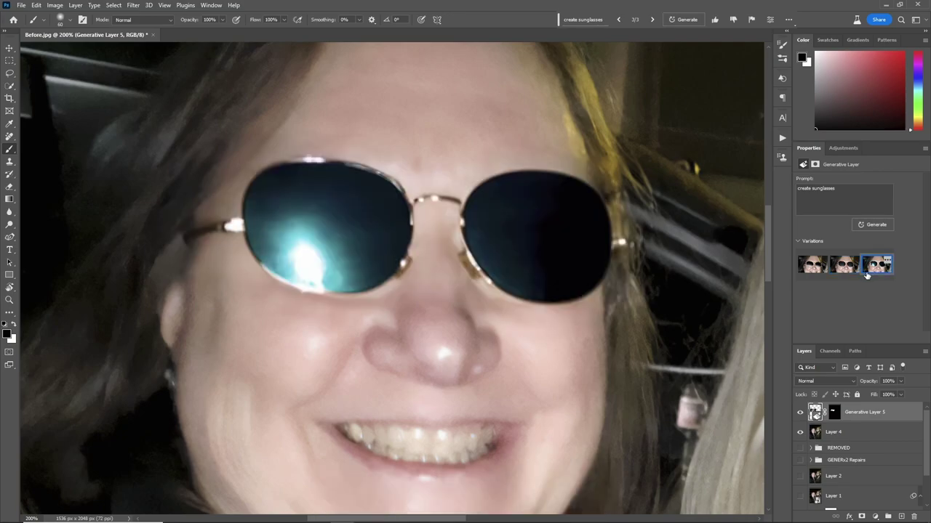
pyautogui.hotkey('ctrl', '0')
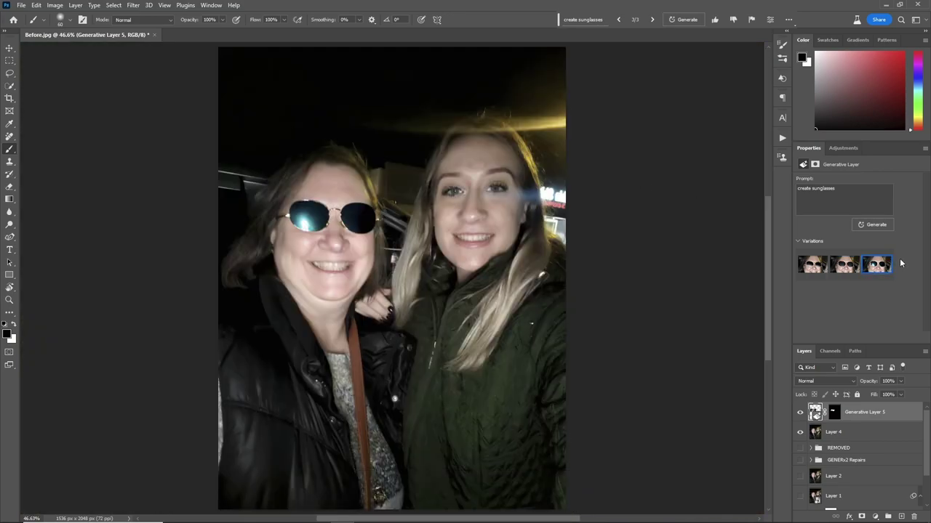
# Regenerate sunglasses twice, previewing the new variations and keeping variation 3 of 9.
pyautogui.click(876, 226)
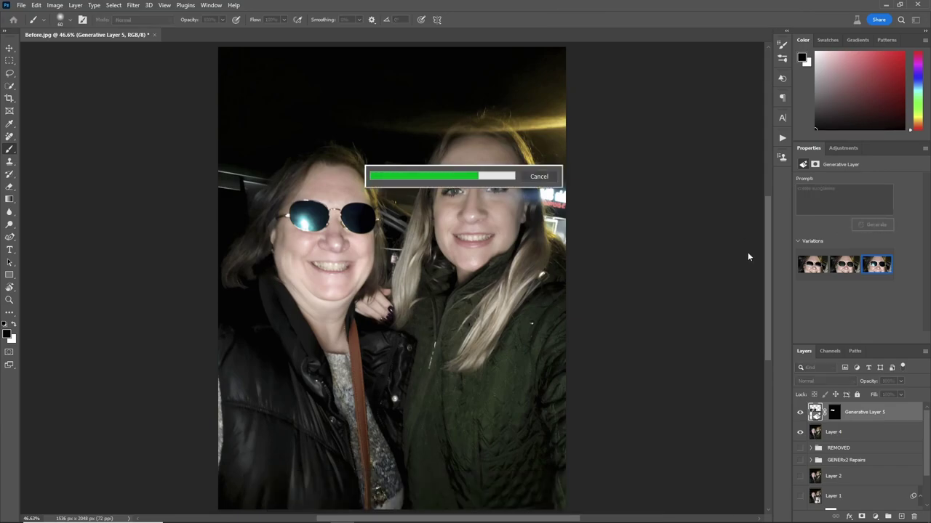
pyautogui.click(844, 266)
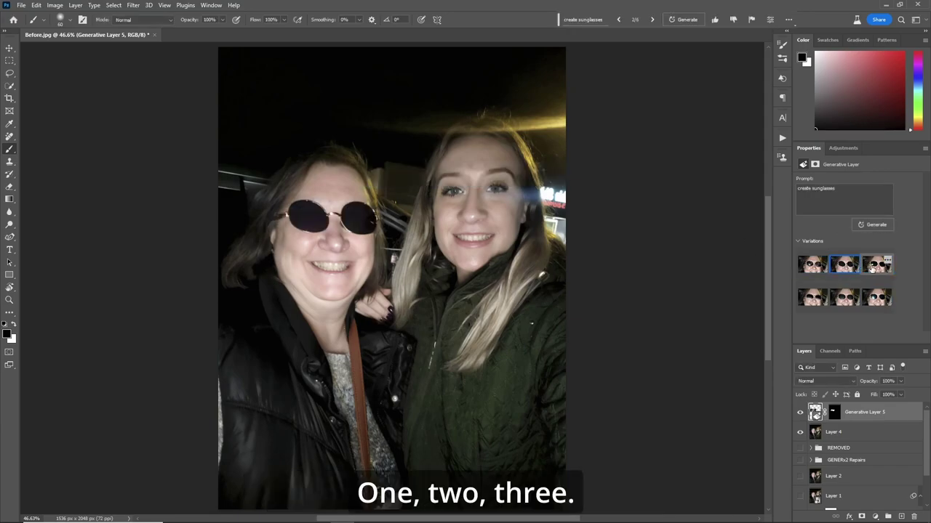
pyautogui.click(876, 265)
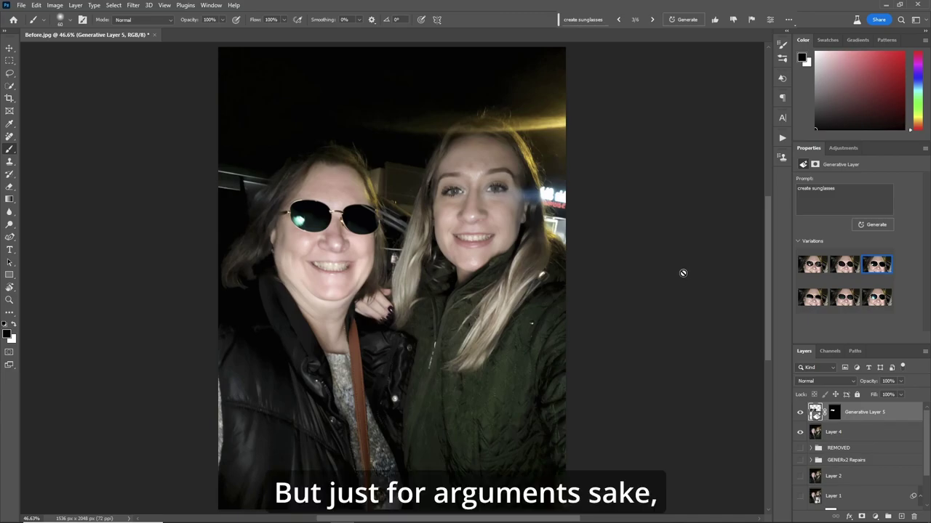
pyautogui.click(876, 224)
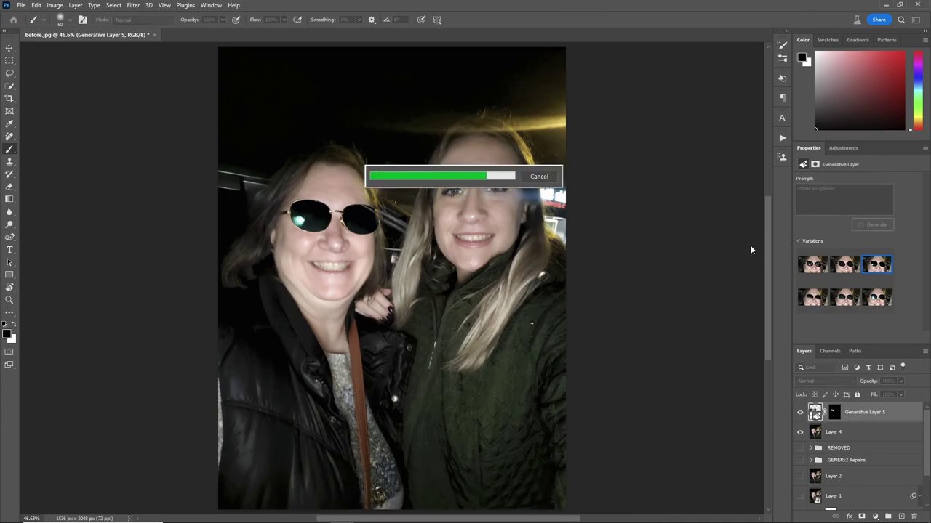
pyautogui.click(843, 266)
pyautogui.click(878, 267)
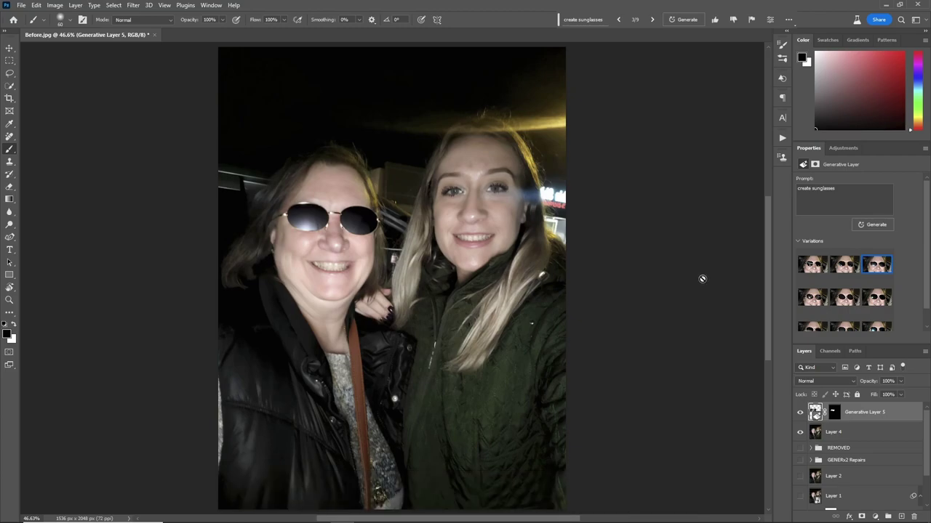
pyautogui.scroll(4, 556, 314)
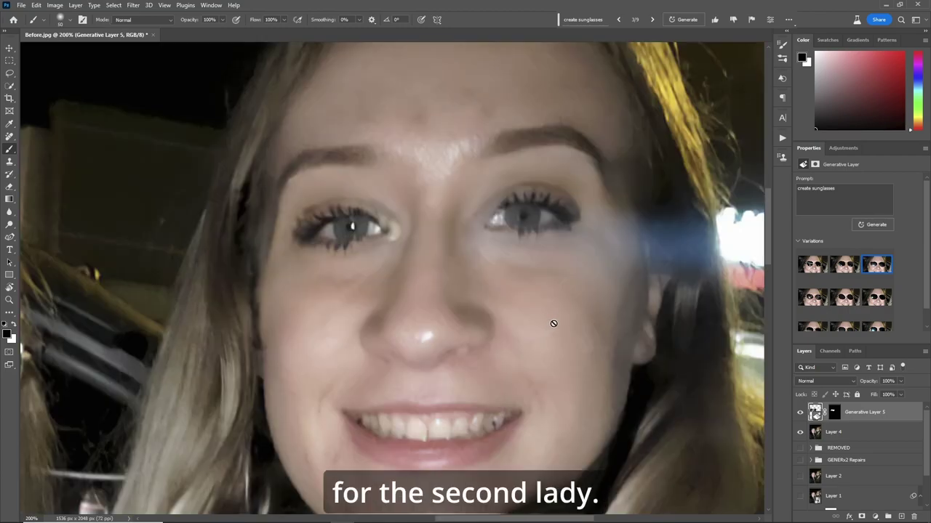
# Quick-mask paint over the right woman's brows, eyes and nose bridge into a glasses-shaped selection.
pyautogui.press('q')
pyautogui.moveTo(386, 164)
pyautogui.mouseDown()
pyautogui.moveTo(304, 176)
pyautogui.moveTo(266, 232)
pyautogui.moveTo(239, 239)
pyautogui.moveTo(374, 247)
pyautogui.moveTo(385, 240)
pyautogui.moveTo(388, 200)
pyautogui.moveTo(365, 182)
pyautogui.moveTo(307, 212)
pyautogui.moveTo(372, 222)
pyautogui.moveTo(342, 232)
pyautogui.mouseUp()
pyautogui.moveTo(398, 218)
pyautogui.mouseDown()
pyautogui.moveTo(556, 227)
pyautogui.moveTo(572, 211)
pyautogui.moveTo(555, 184)
pyautogui.moveTo(511, 177)
pyautogui.moveTo(487, 214)
pyautogui.moveTo(515, 246)
pyautogui.moveTo(568, 245)
pyautogui.moveTo(576, 239)
pyautogui.moveTo(515, 248)
pyautogui.moveTo(482, 236)
pyautogui.moveTo(528, 249)
pyautogui.moveTo(580, 234)
pyautogui.moveTo(594, 212)
pyautogui.moveTo(578, 169)
pyautogui.moveTo(527, 161)
pyautogui.moveTo(562, 155)
pyautogui.moveTo(614, 203)
pyautogui.moveTo(664, 205)
pyautogui.moveTo(565, 189)
pyautogui.moveTo(503, 155)
pyautogui.moveTo(475, 179)
pyautogui.moveTo(479, 201)
pyautogui.moveTo(559, 212)
pyautogui.moveTo(597, 168)
pyautogui.mouseUp()
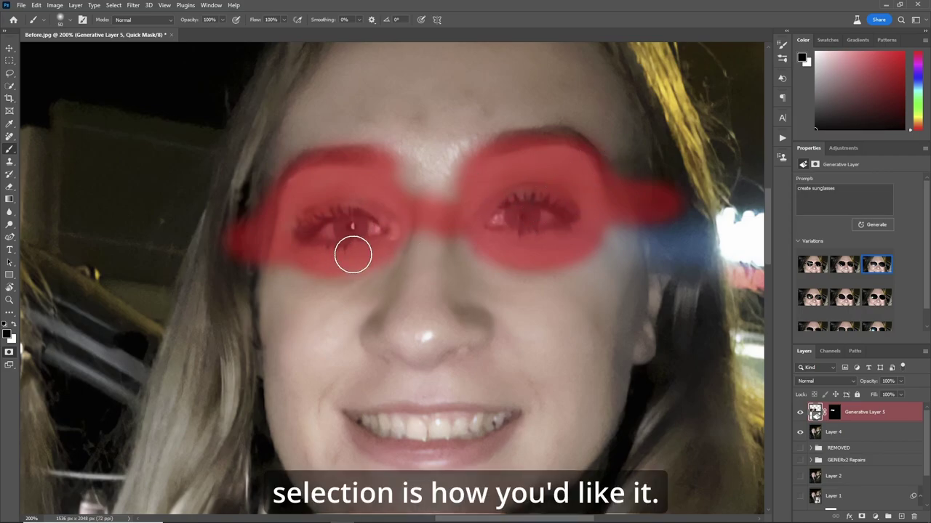
pyautogui.press('q')
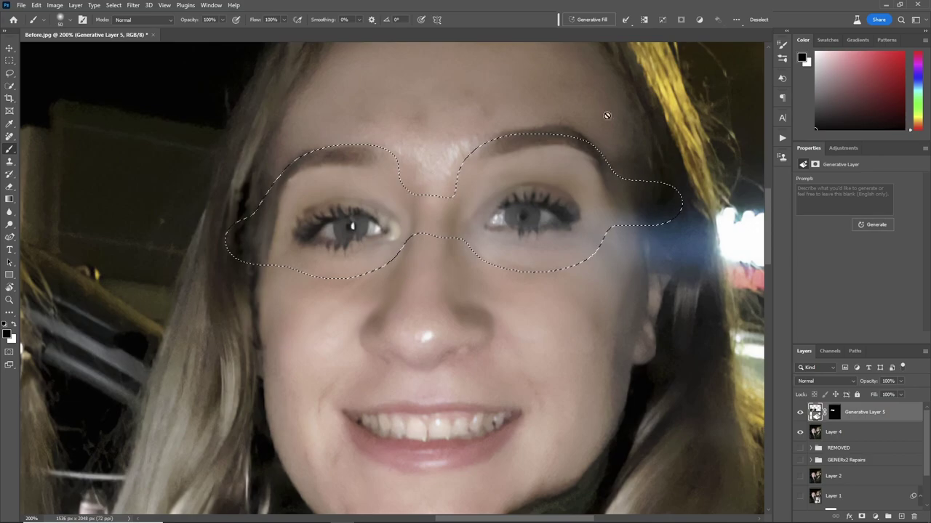
# Invert the selection, Generative Fill 'create sunglasses' on the right woman, and pick variation 2.
pyautogui.hotkey('ctrl', 'shift', 'i')
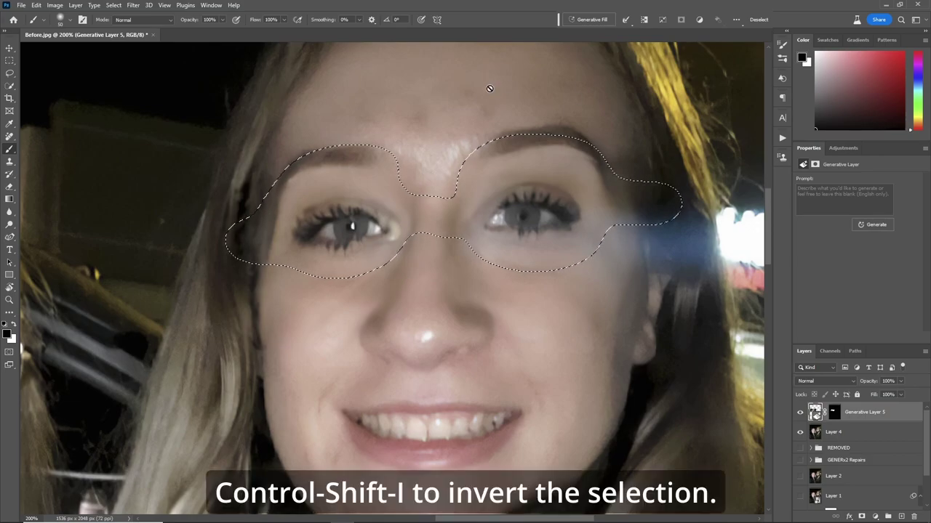
pyautogui.click(578, 22)
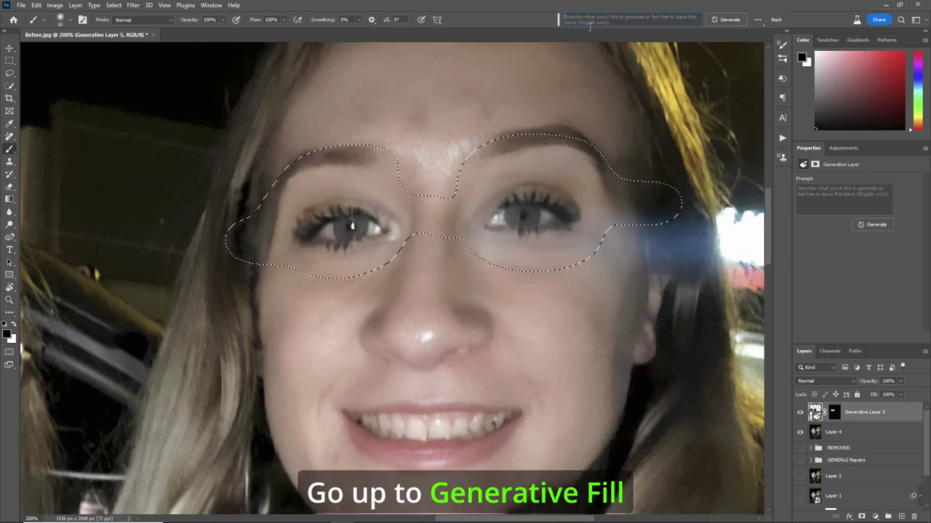
pyautogui.write('cl')
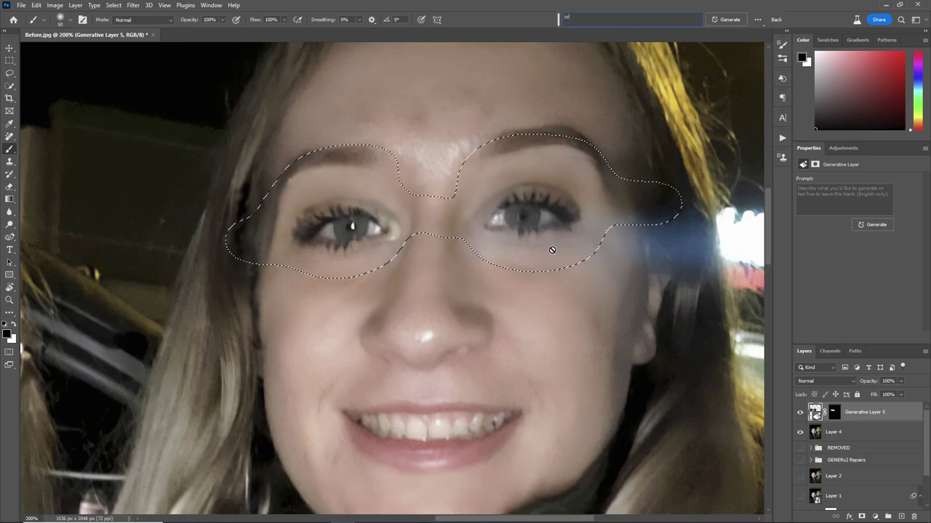
pyautogui.write(' sunglasses')
pyautogui.click(727, 21)
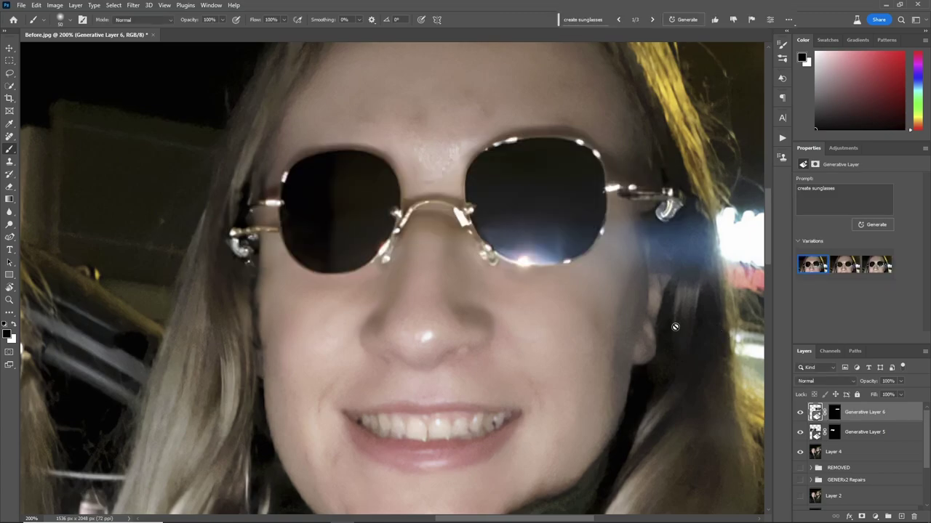
pyautogui.hotkey('ctrl', '0')
pyautogui.click(844, 265)
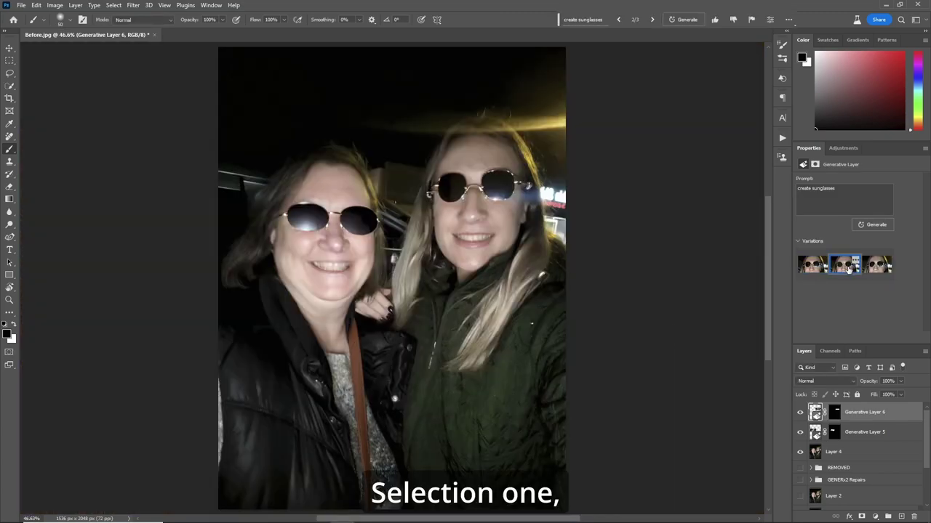